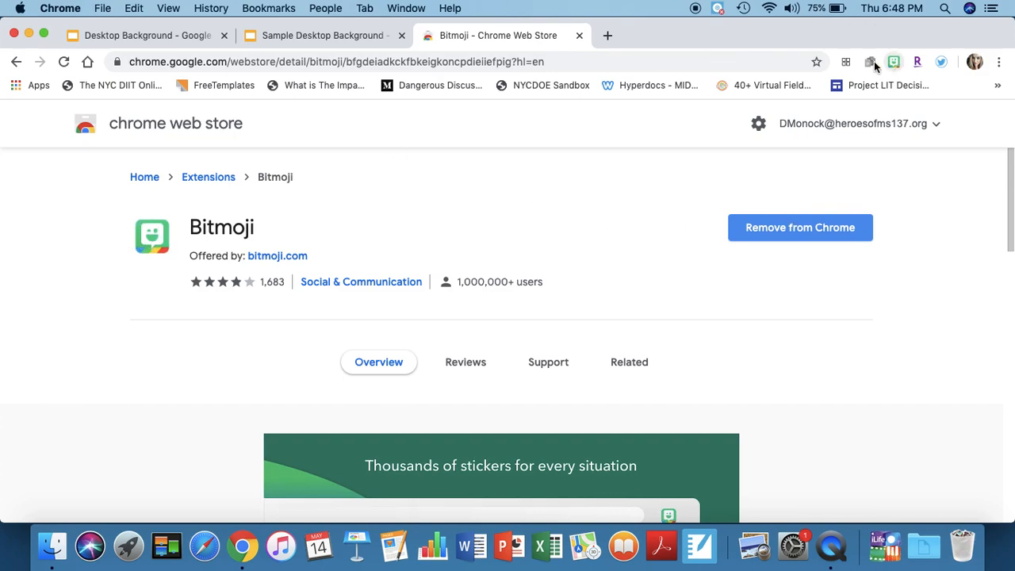
- Close the Bitmoji store page, search Bitmoji for "sitting", and paste the seated avatar with crossed legs onto the couch slide
click(578, 35)
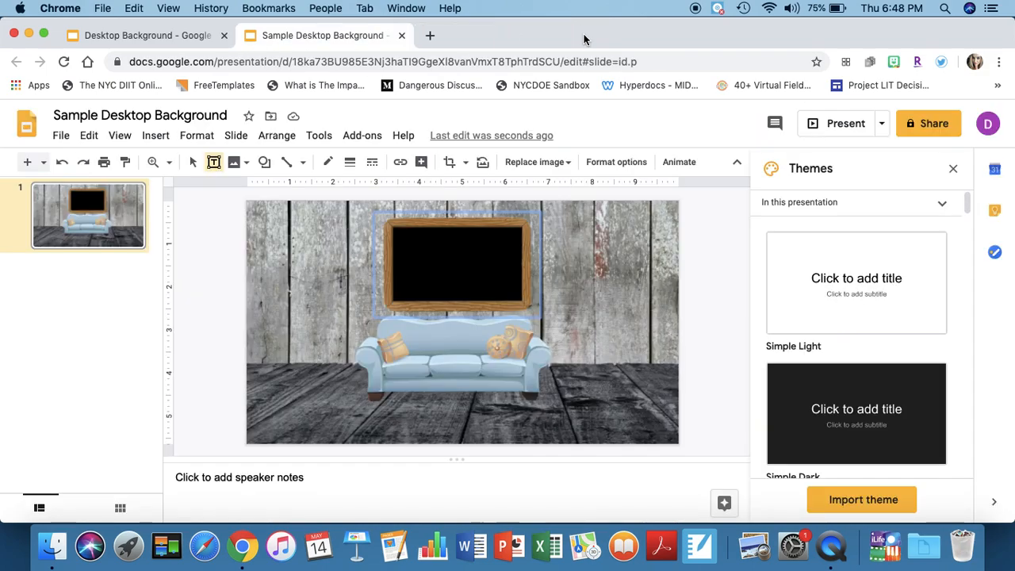
click(893, 62)
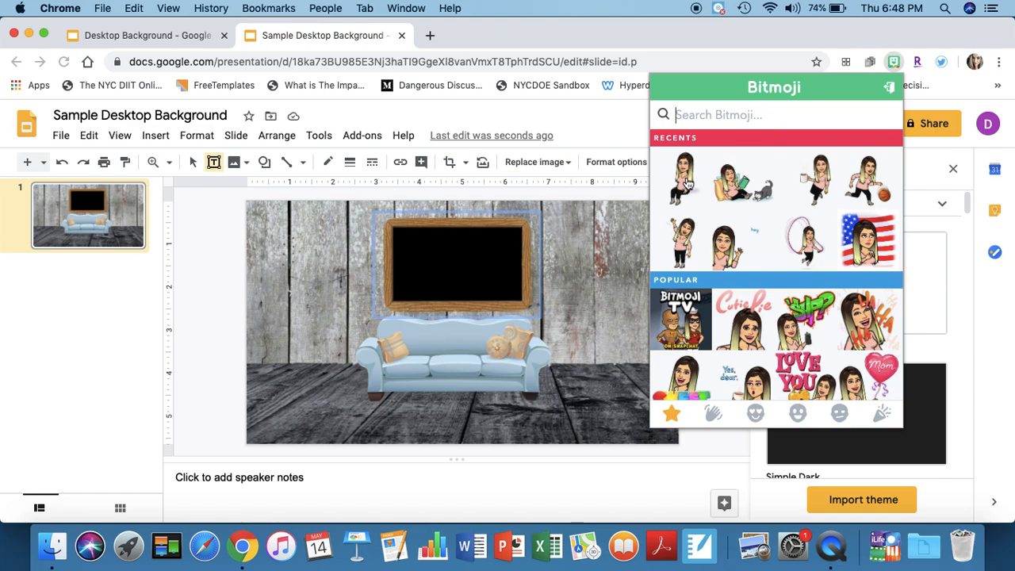
text(sitting)
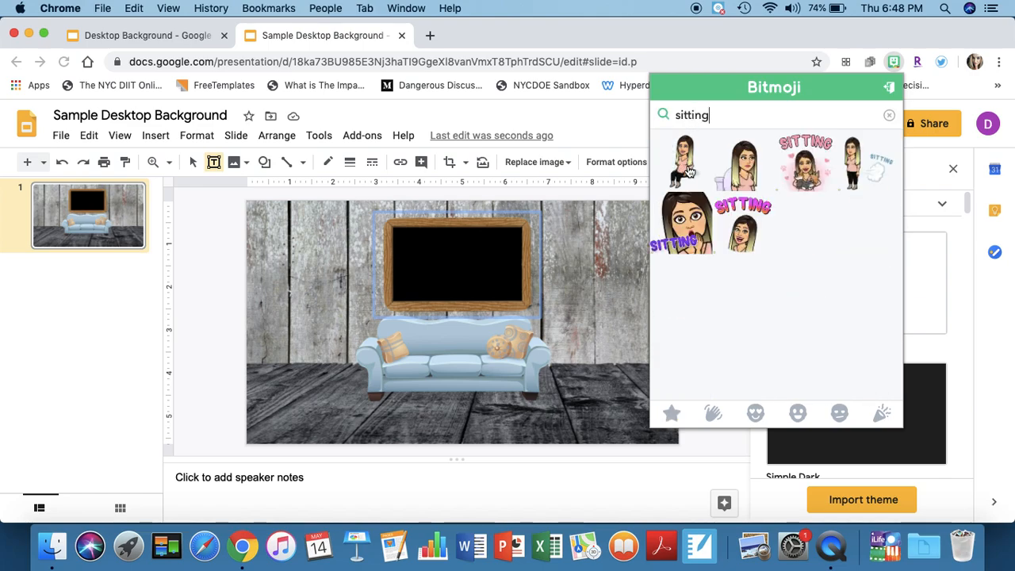
right_click(683, 166)
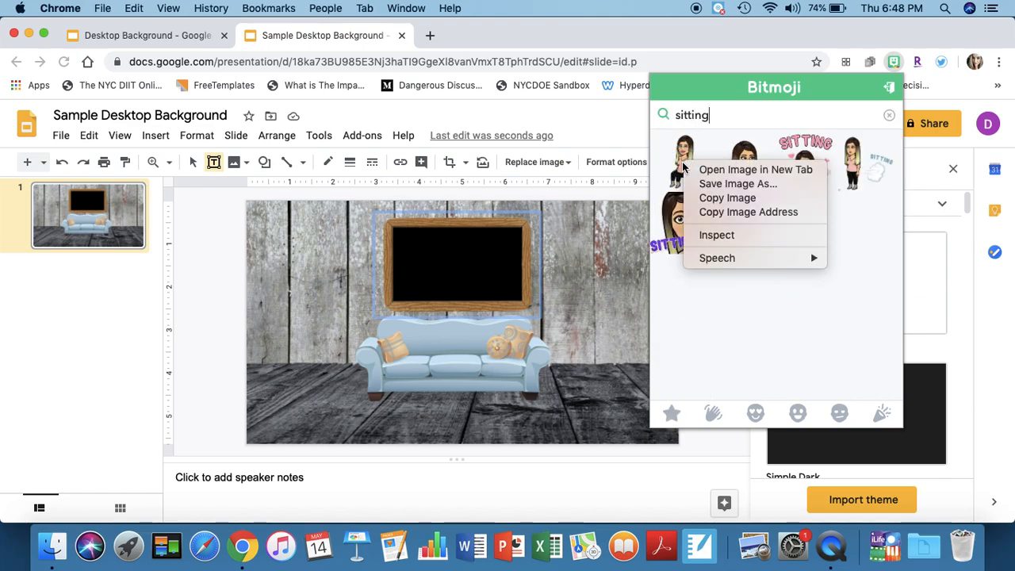
click(726, 197)
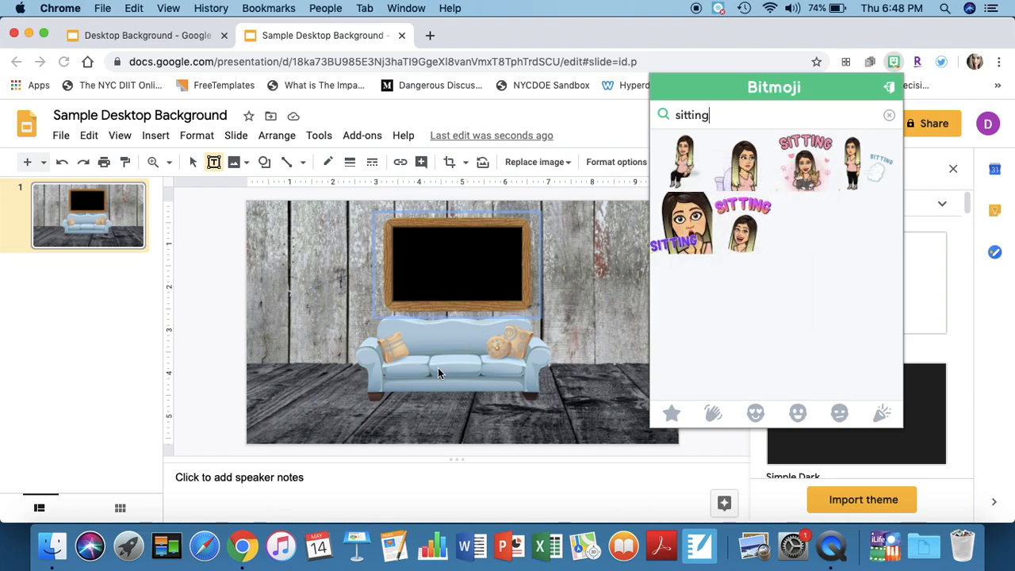
click(446, 341)
key(super+v)
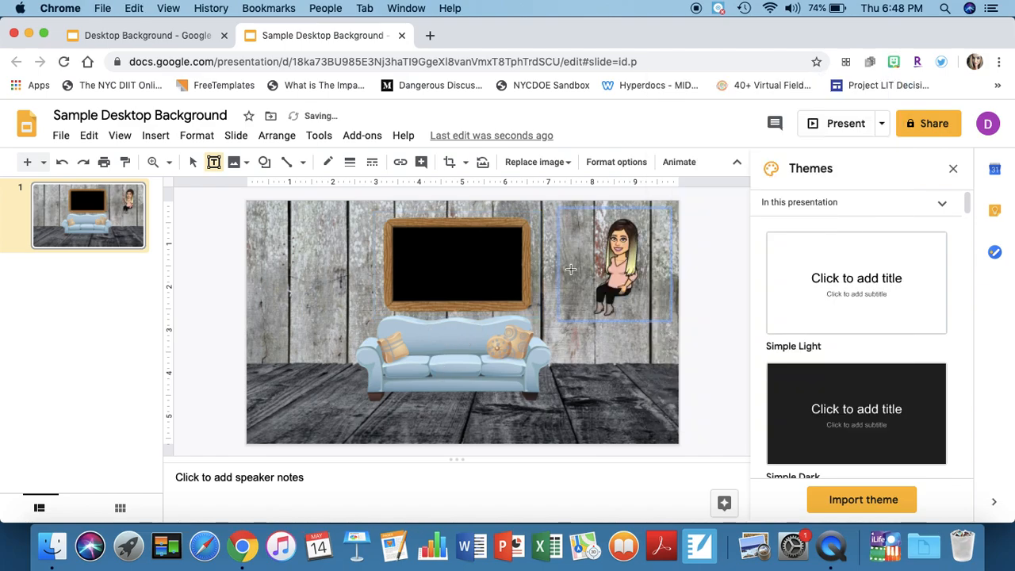
- Move the seated Bitmoji onto the middle of the blue couch
drag(617, 263, 435, 351)
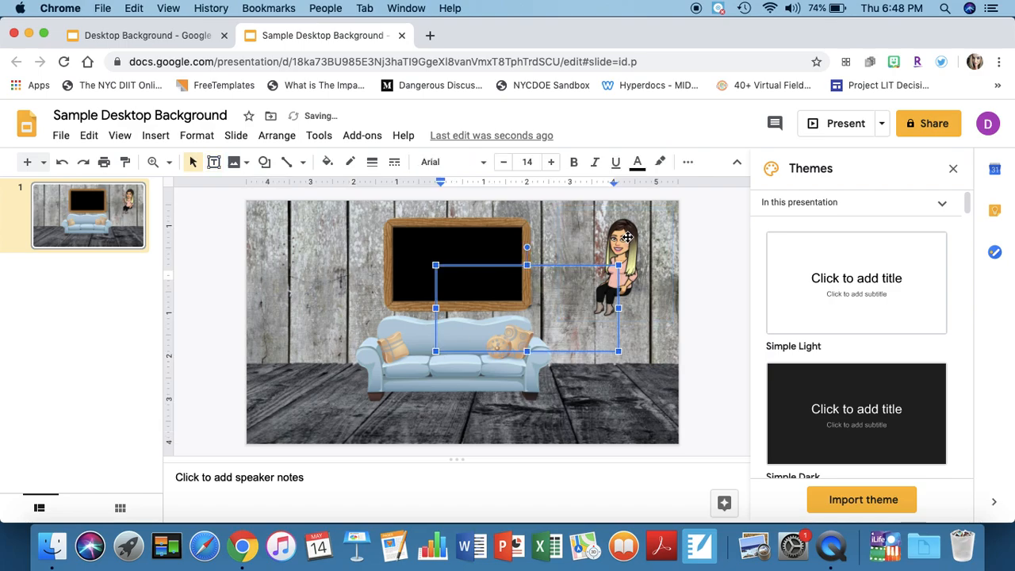
drag(558, 256, 490, 311)
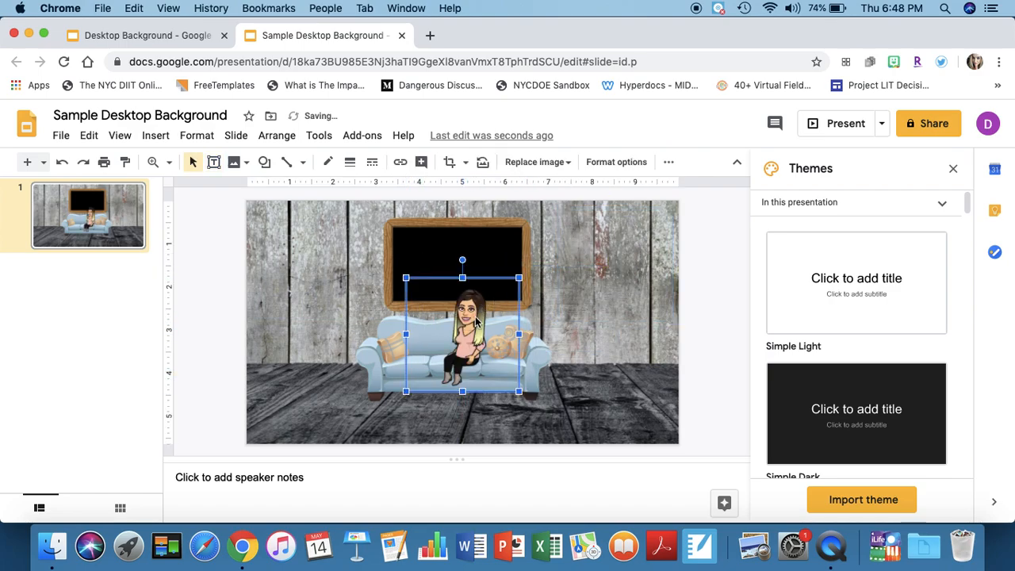
click(466, 328)
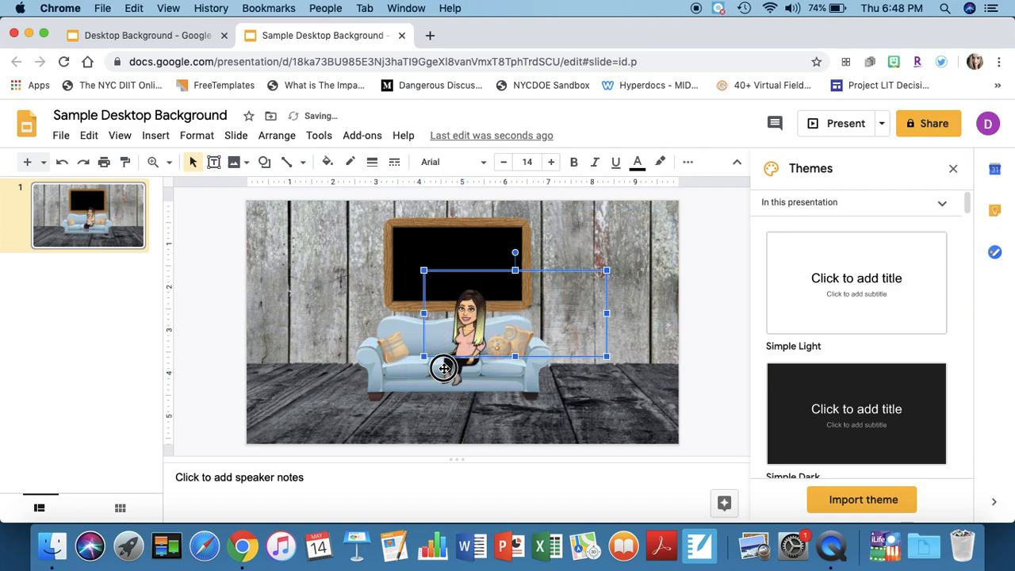
drag(446, 367, 444, 372)
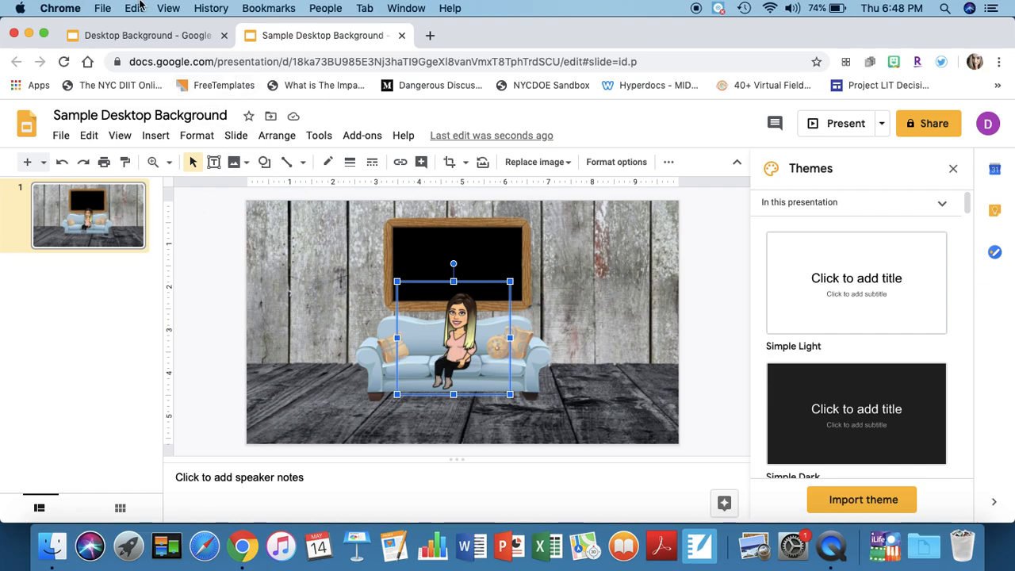
- Show slide 1 of the Desktop Background presentation full screen, without the presenter controls covering it
click(147, 35)
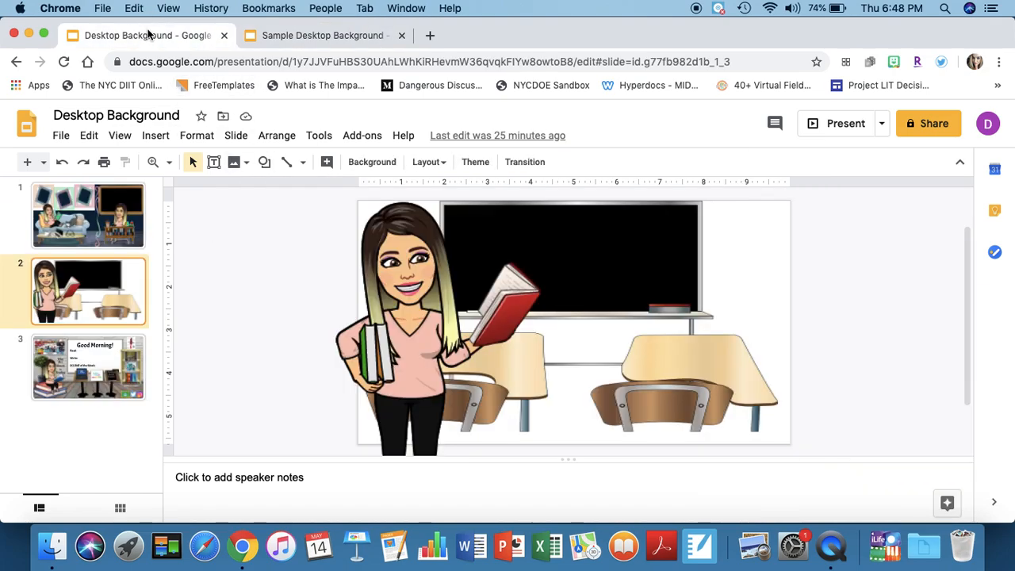
click(92, 217)
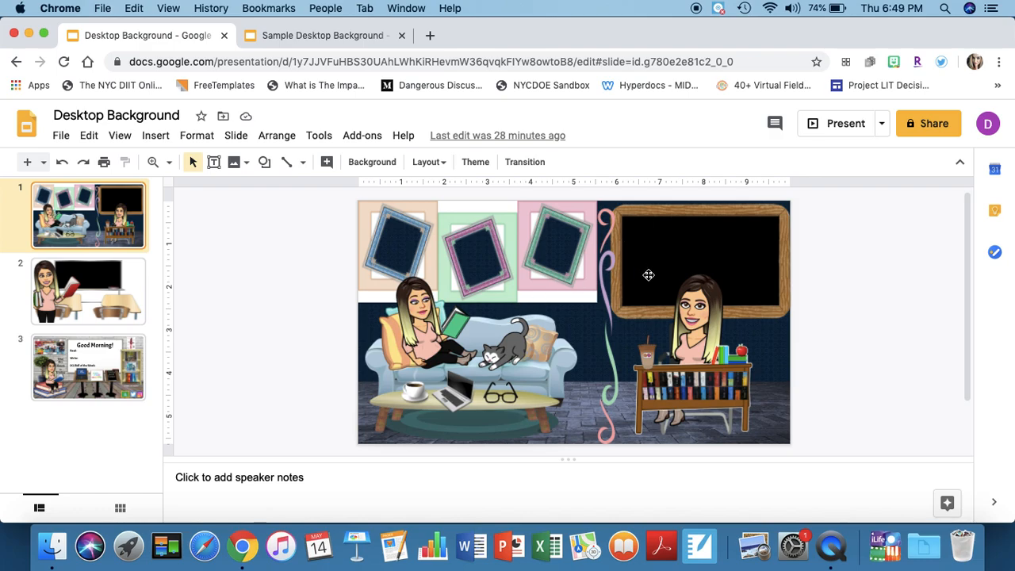
click(834, 123)
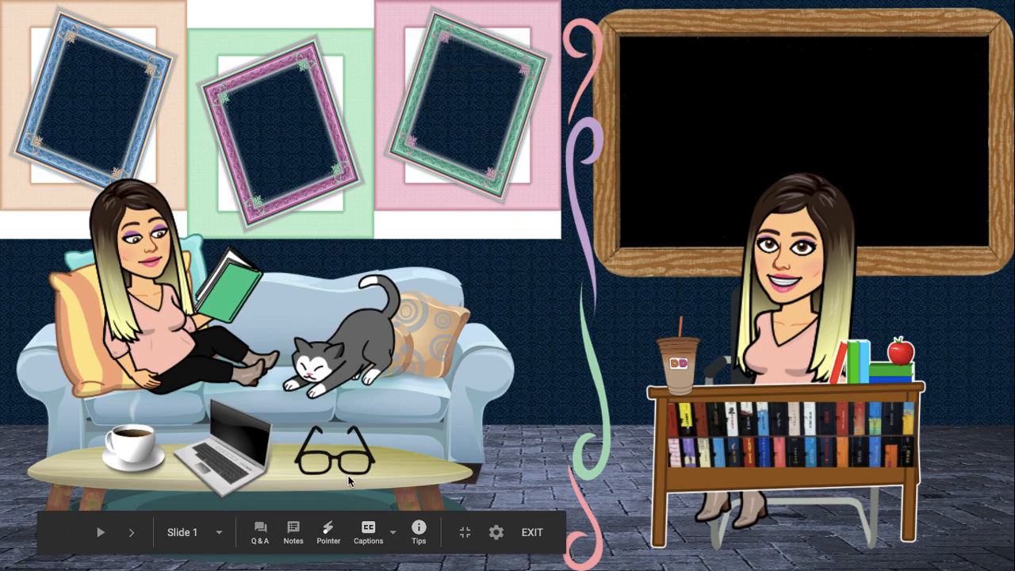
click(192, 223)
key(Left)
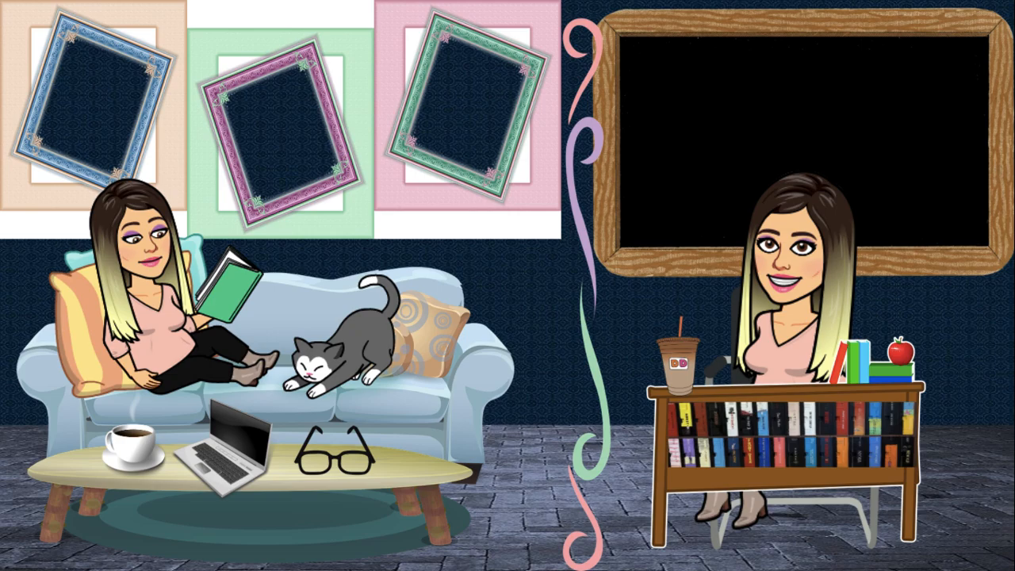
- Take a screenshot of the entire full-screen slide and exit the presentation view
key(super+shift+4)
drag(1, 0, 1000, 564)
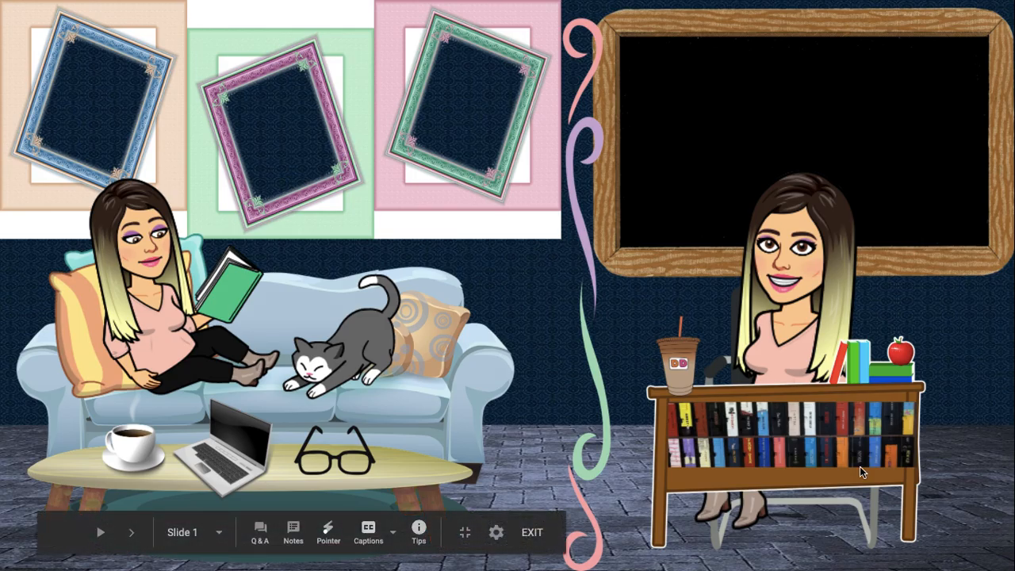
key(Escape)
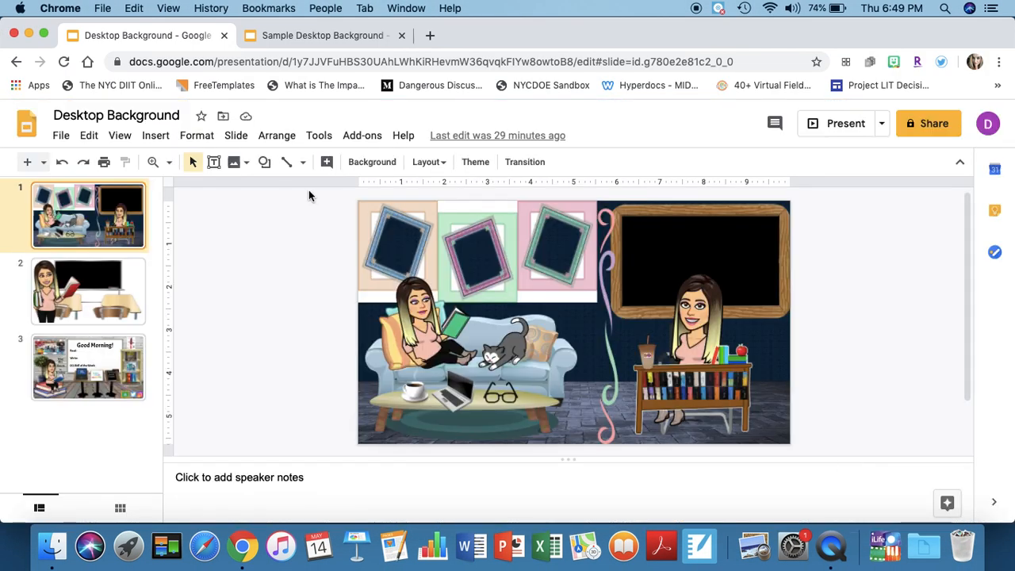
- Minimize the browser and set the new screenshot file as the desktop picture
click(29, 33)
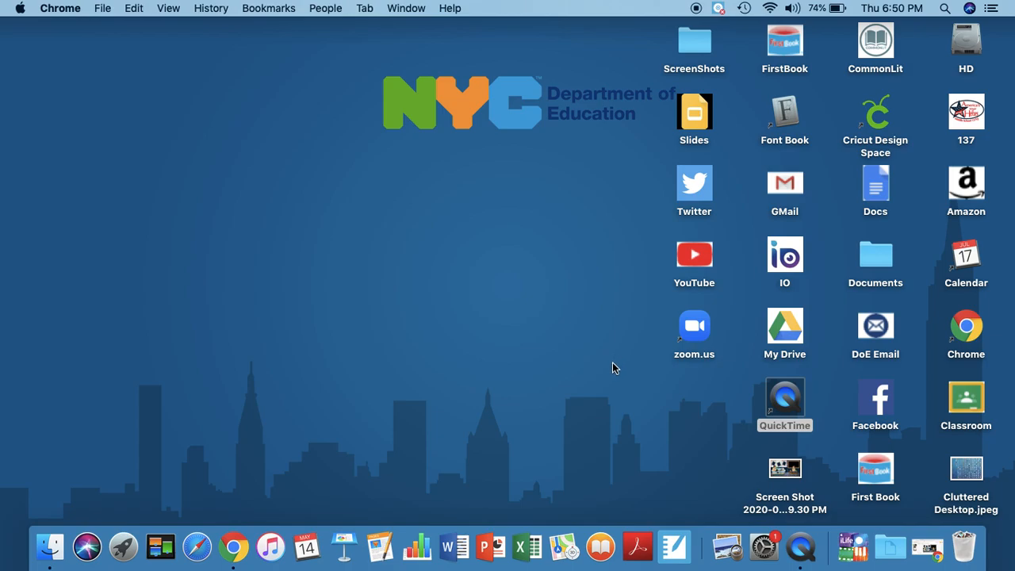
right_click(781, 465)
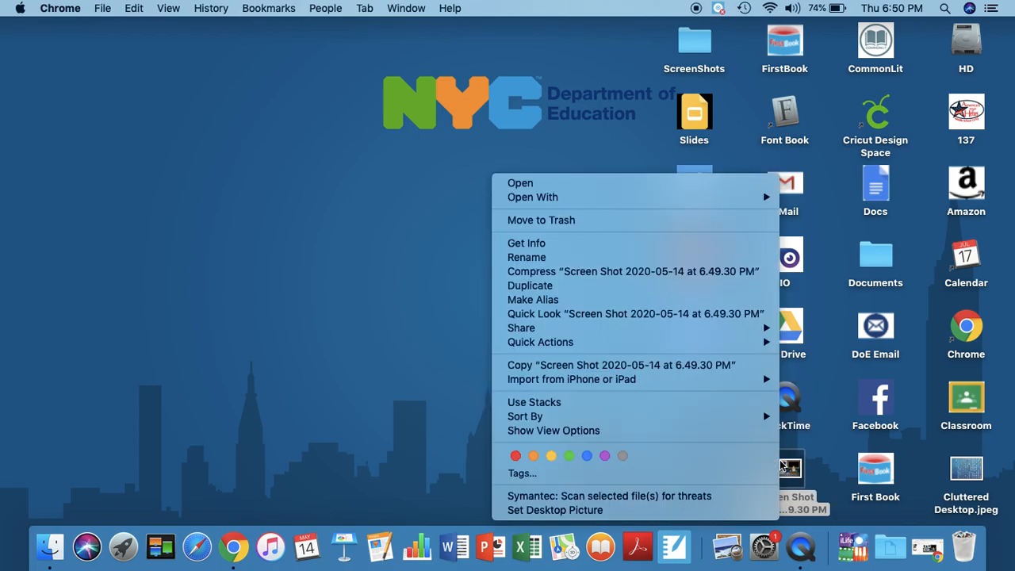
click(670, 516)
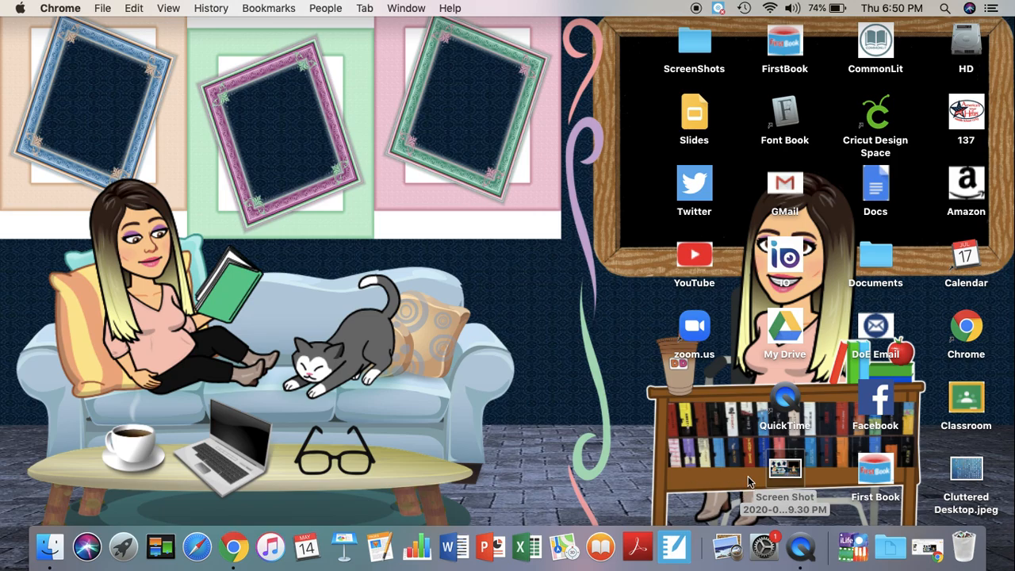
- Look up the Desktop & Screen Saver setting in System Preferences and close the preferences window
click(20, 8)
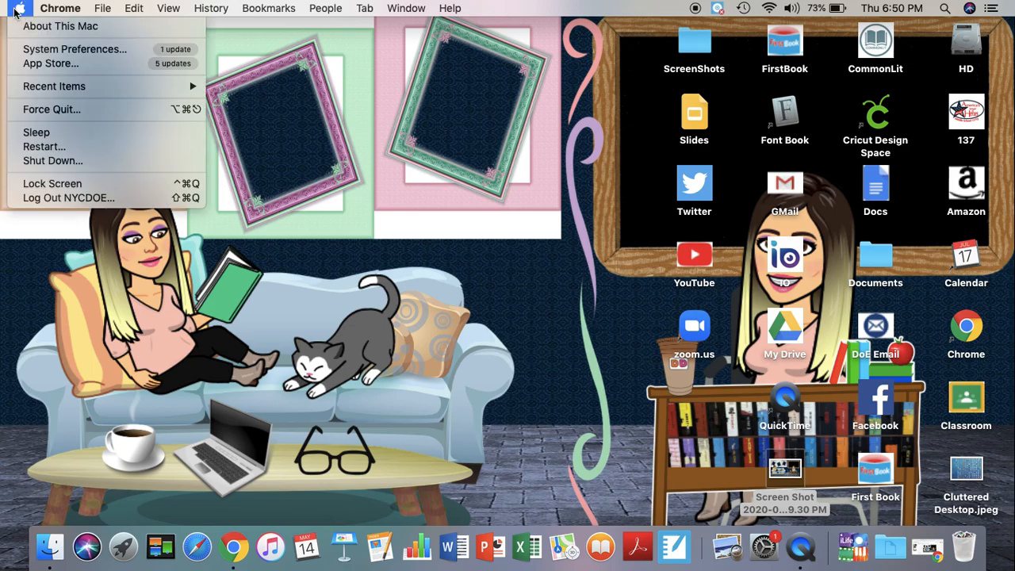
click(23, 49)
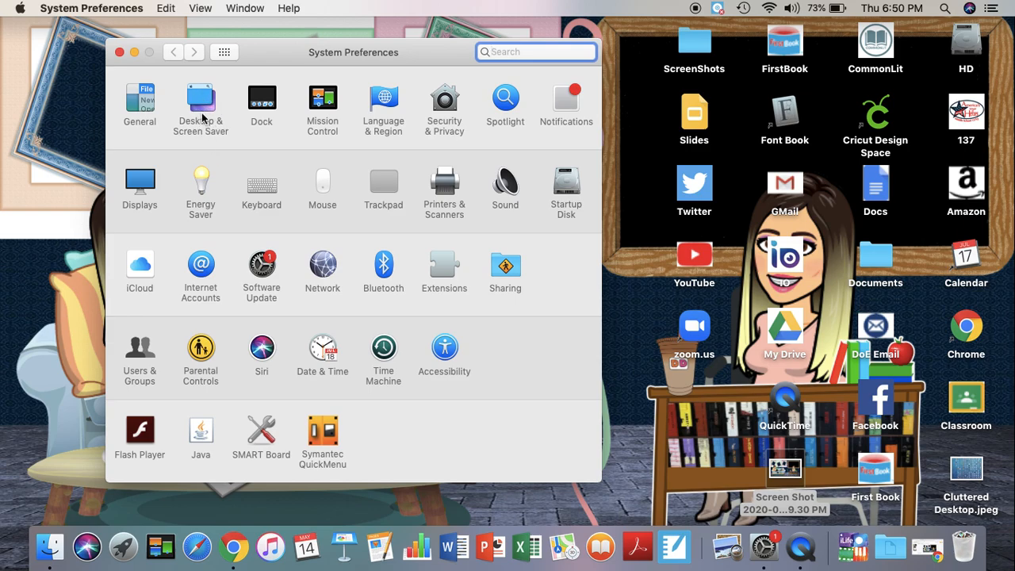
click(118, 53)
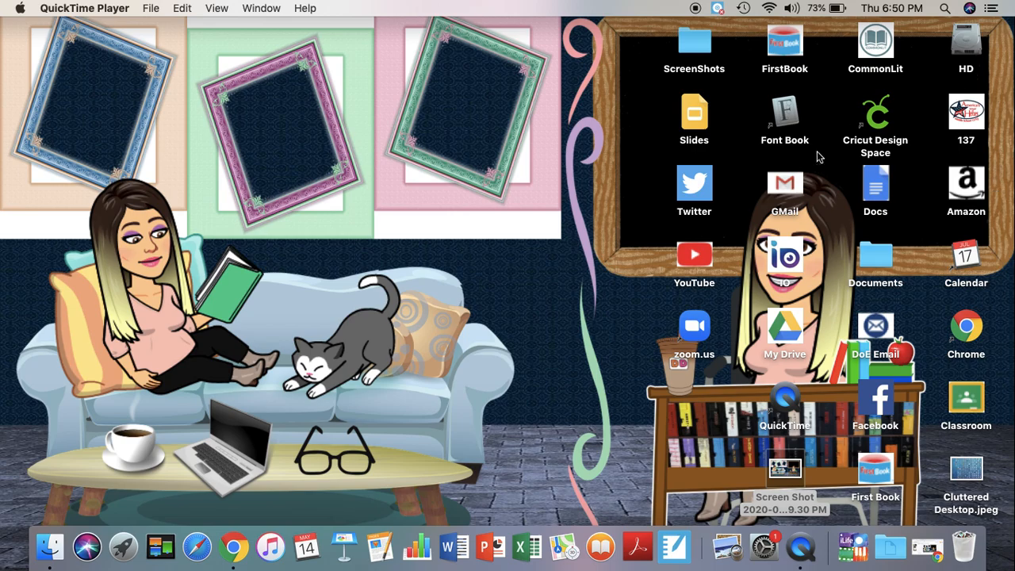
- Try to move the Twitter icon across the desktop, and set the desktop icons' sort order to None
drag(711, 183, 457, 224)
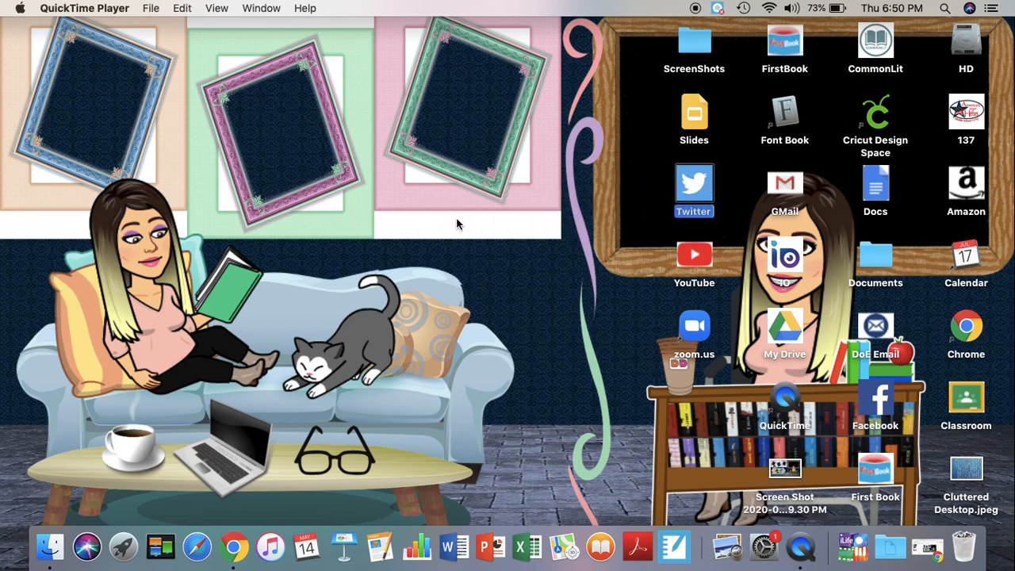
drag(696, 187, 593, 198)
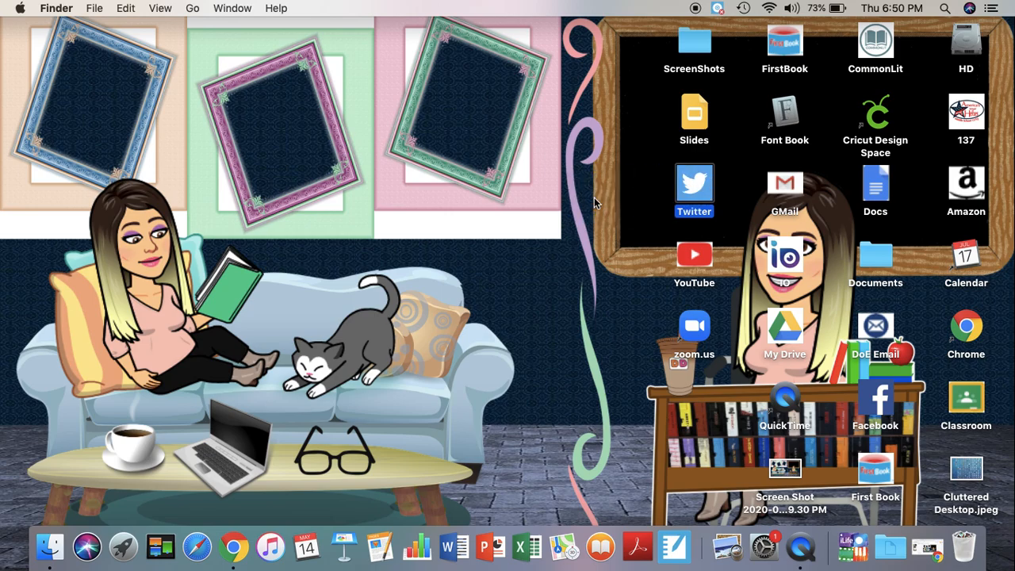
right_click(686, 192)
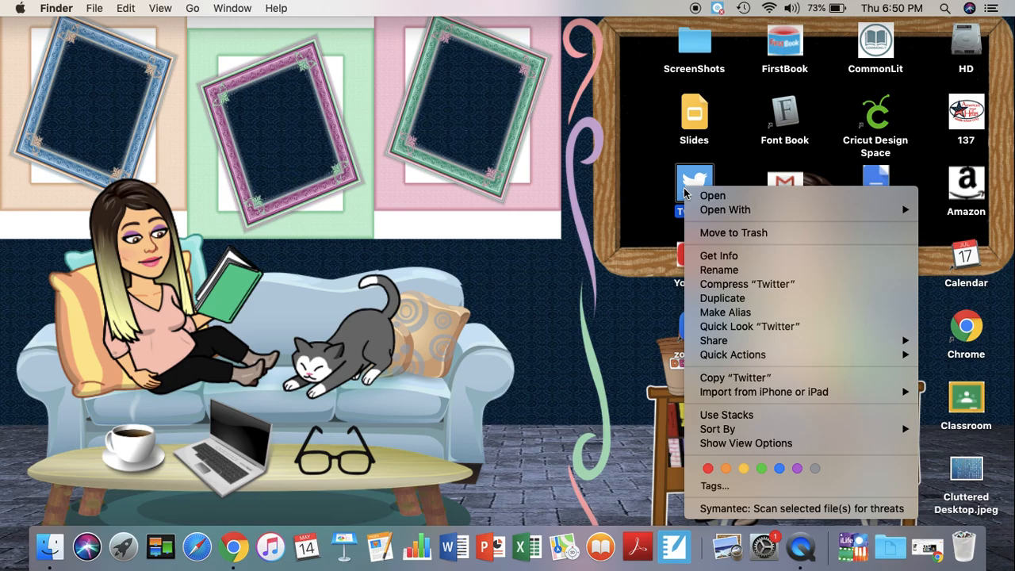
mouse_move(694, 428)
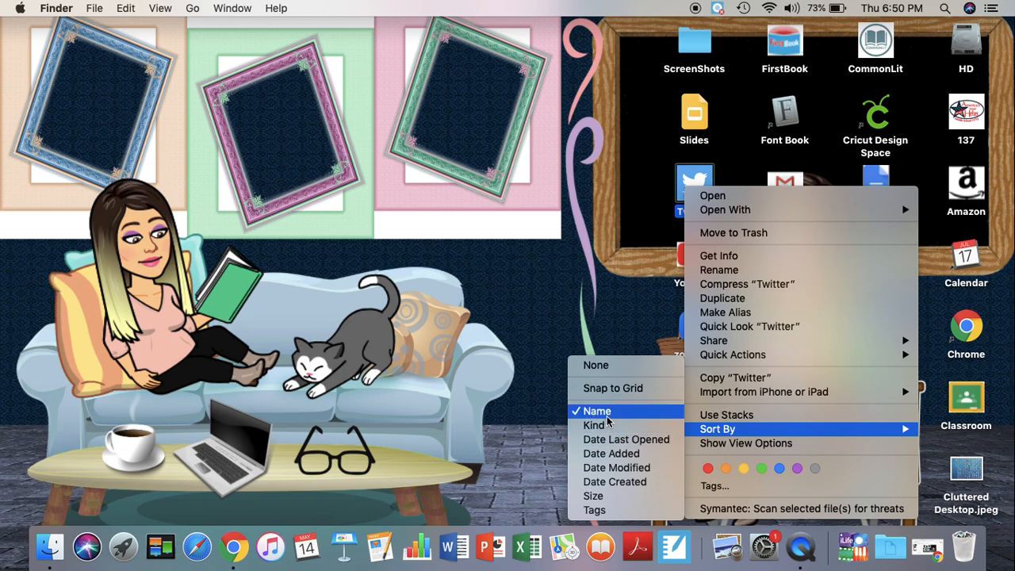
click(596, 366)
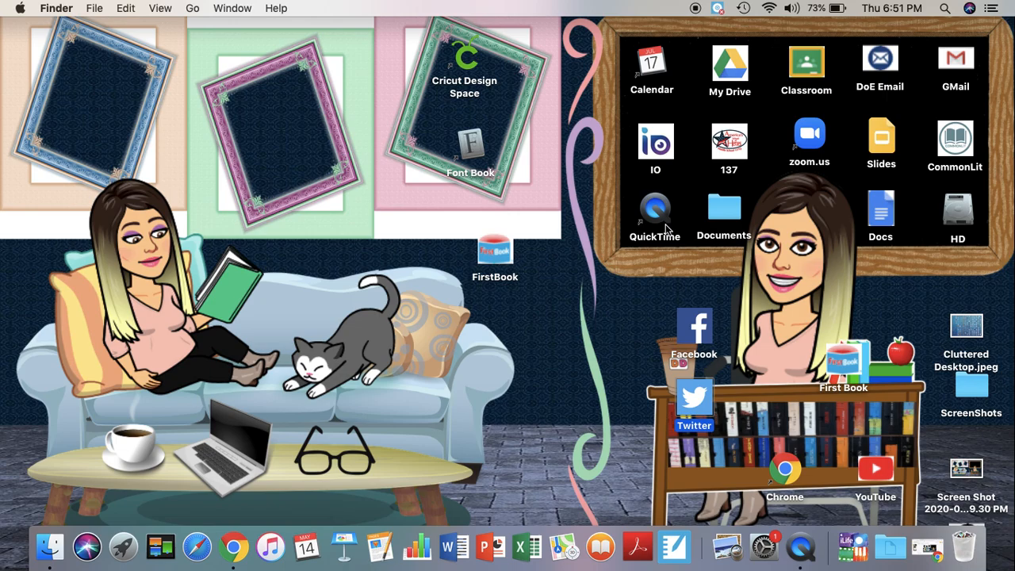
- Place the Facebook icon in the purple frame and Twitter in the blue frame, and file the screenshot in the ScreenShots folder
drag(697, 339, 279, 104)
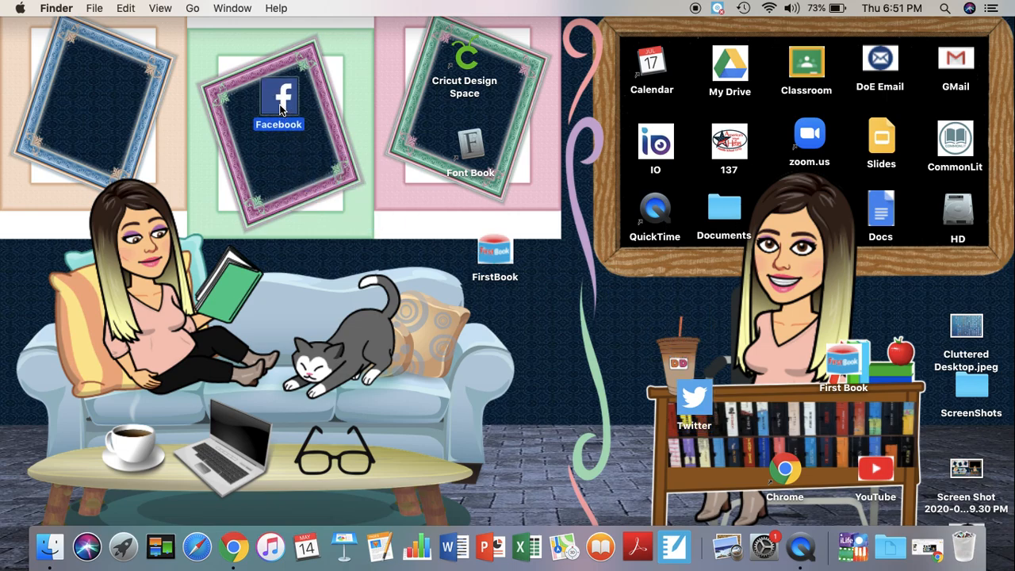
click(485, 252)
drag(691, 400, 92, 70)
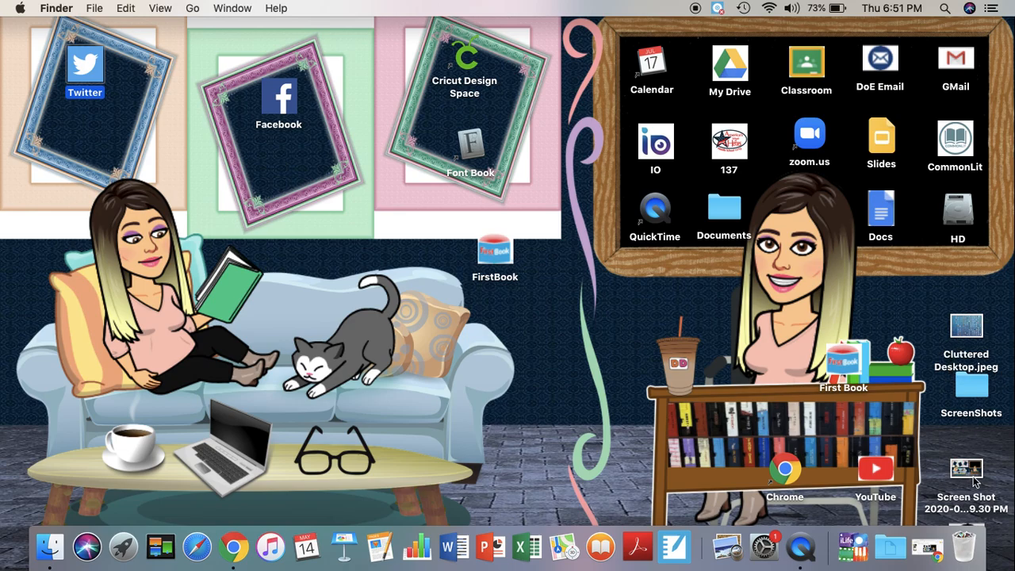
drag(963, 474, 971, 387)
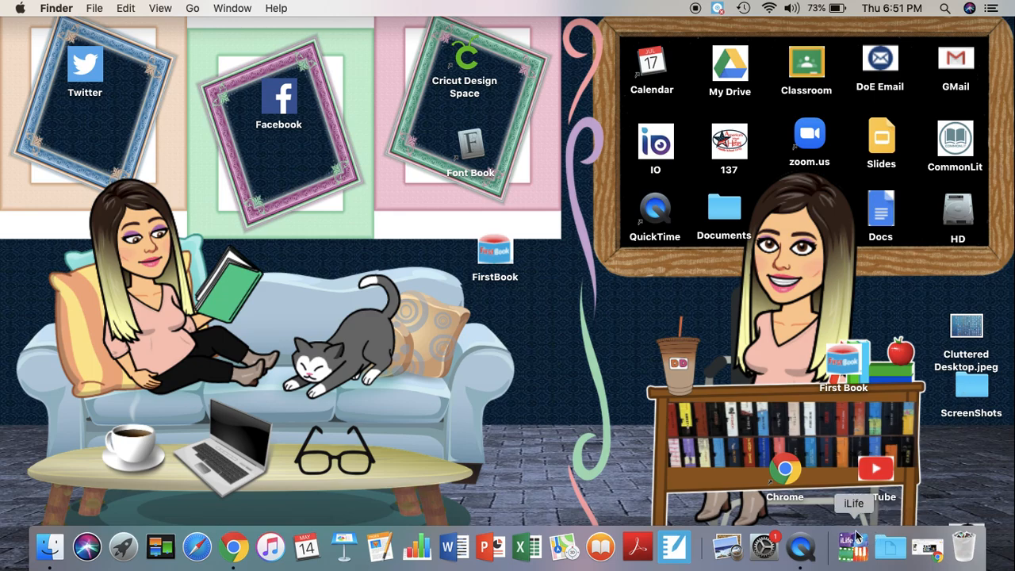
- Arrange Chrome on the laptop, YouTube below Facebook and FirstBook on the desk's books, and nudge Twitter and Font Book within their frames
drag(784, 474, 229, 431)
drag(872, 478, 281, 174)
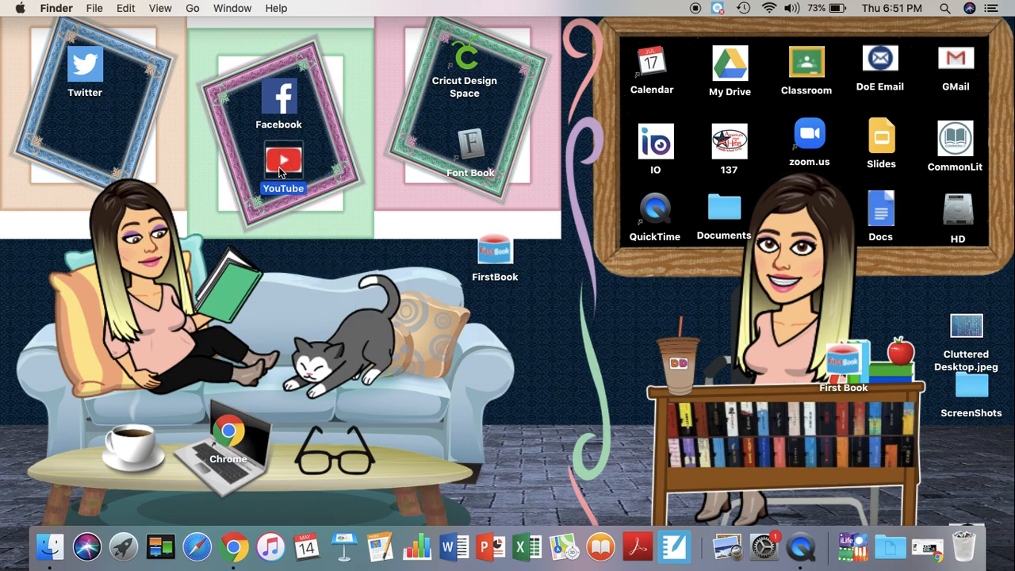
drag(497, 255, 845, 367)
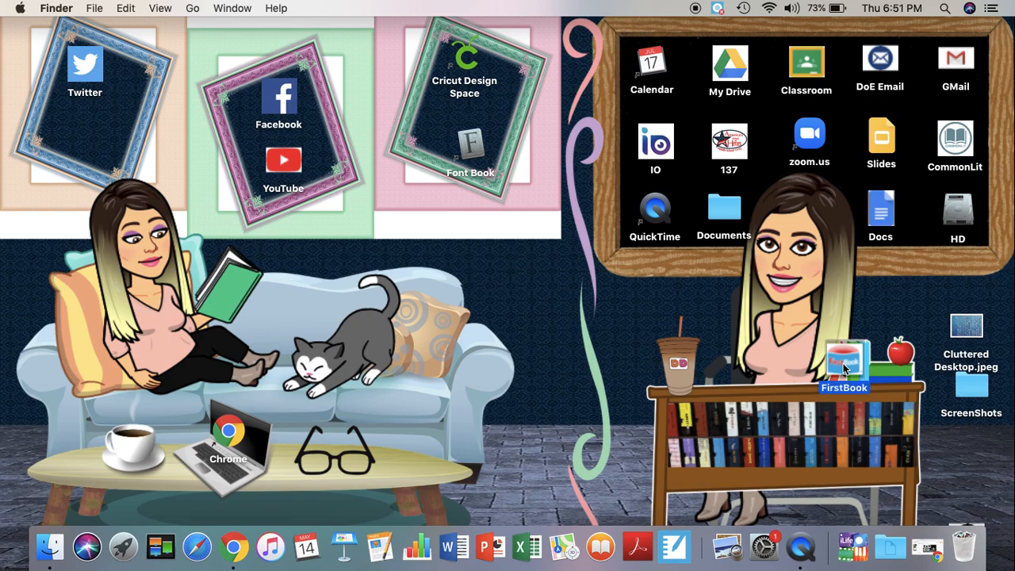
drag(93, 67, 94, 77)
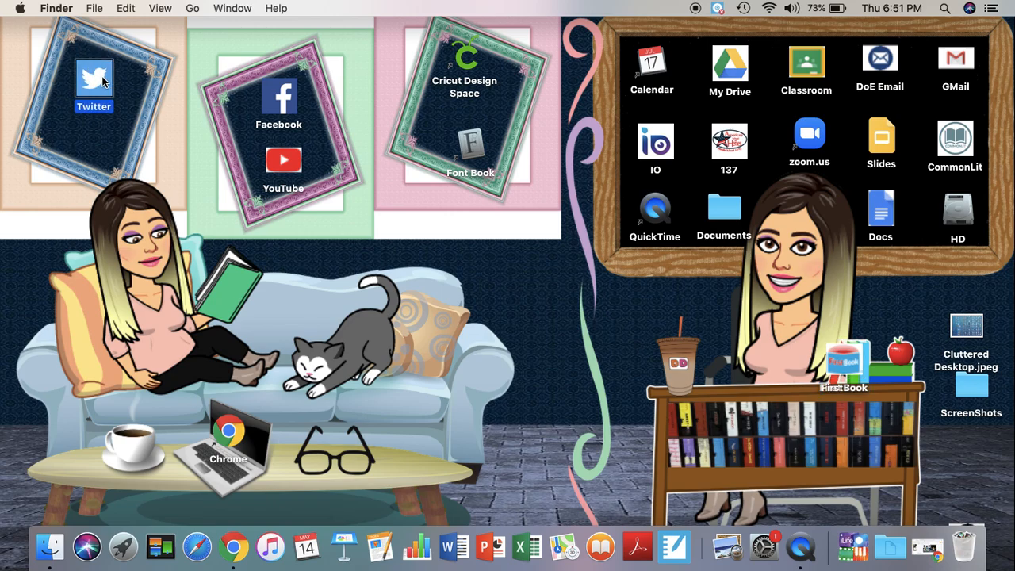
drag(471, 136, 464, 119)
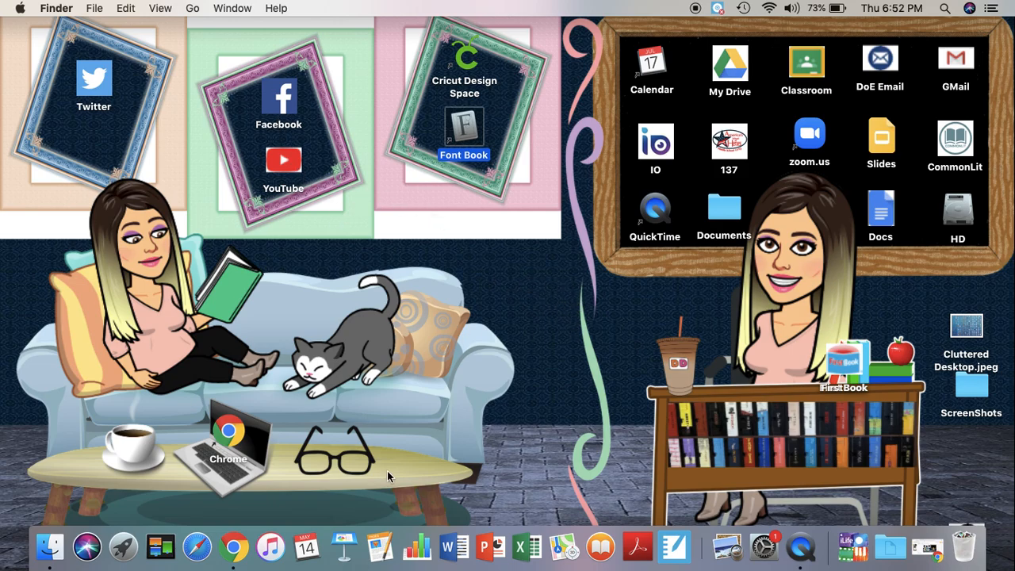
- Switch to Chrome, close the Sample Desktop Background presentation, and open firstbook.org in a new tab
click(236, 547)
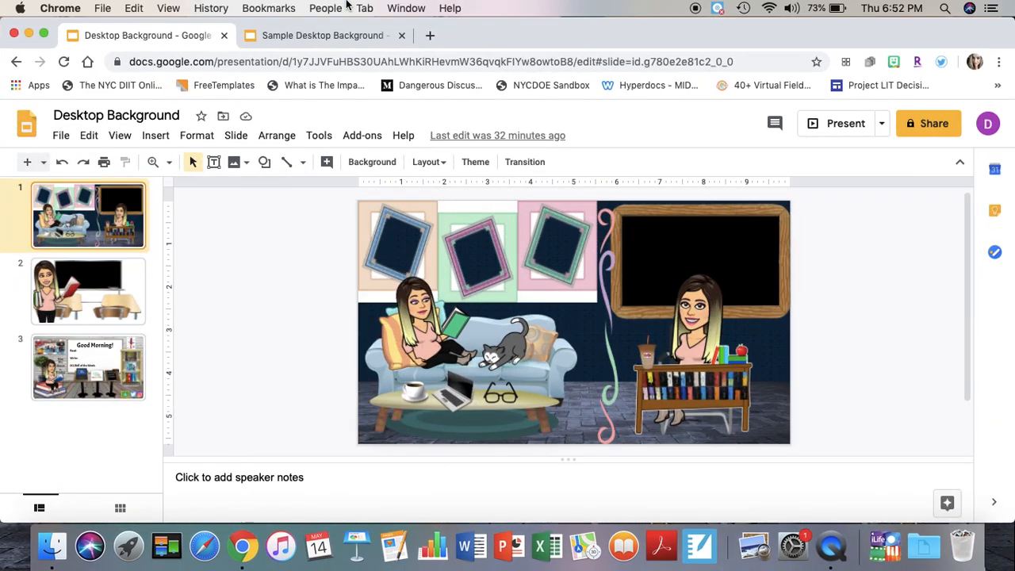
click(401, 35)
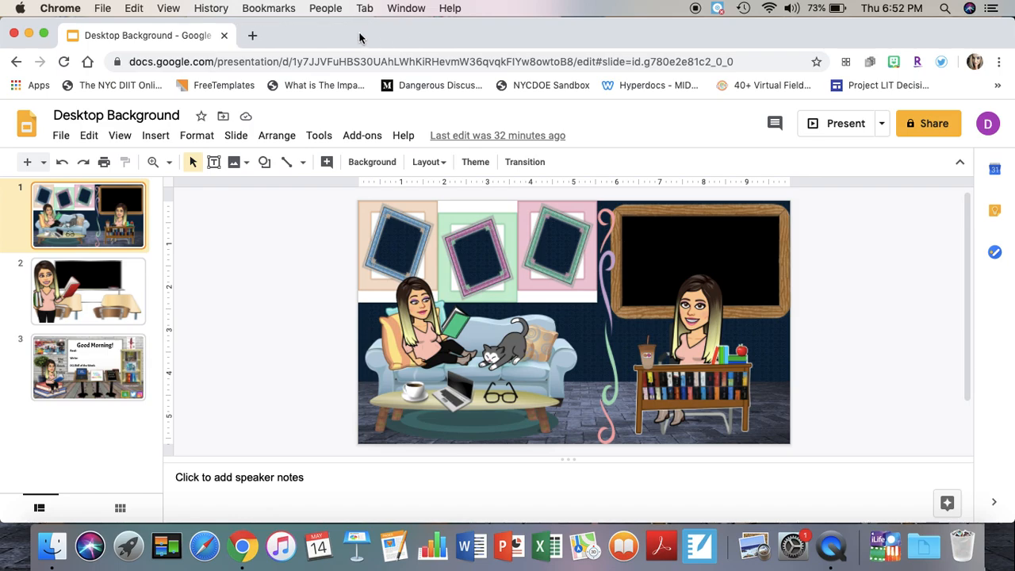
click(252, 35)
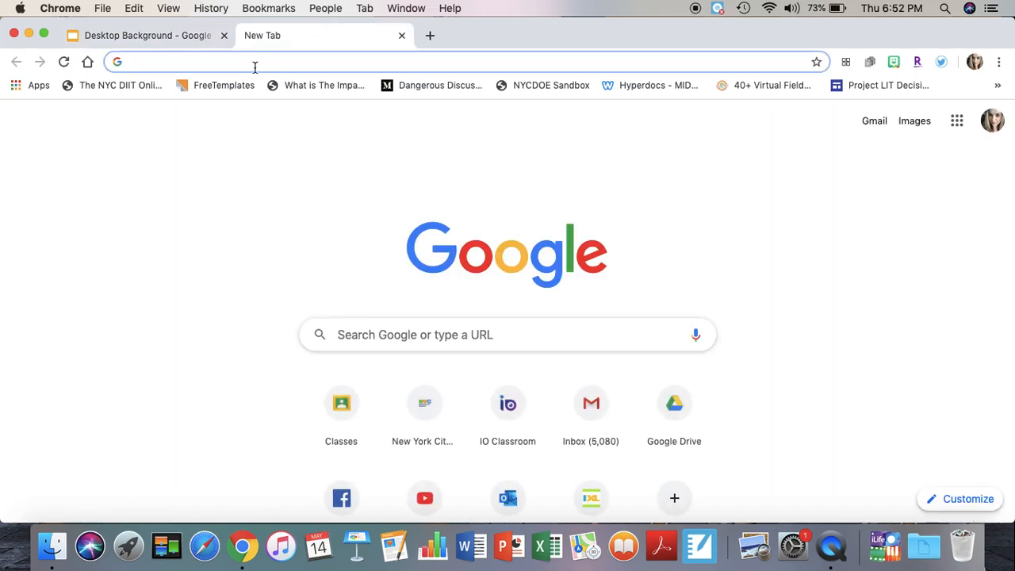
text(firstbook.org)
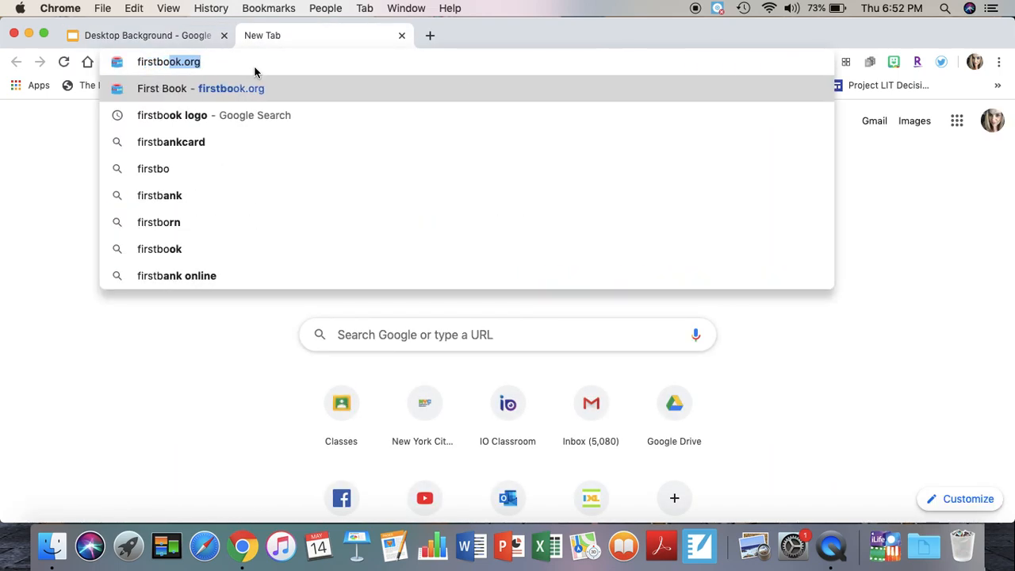
key(Return)
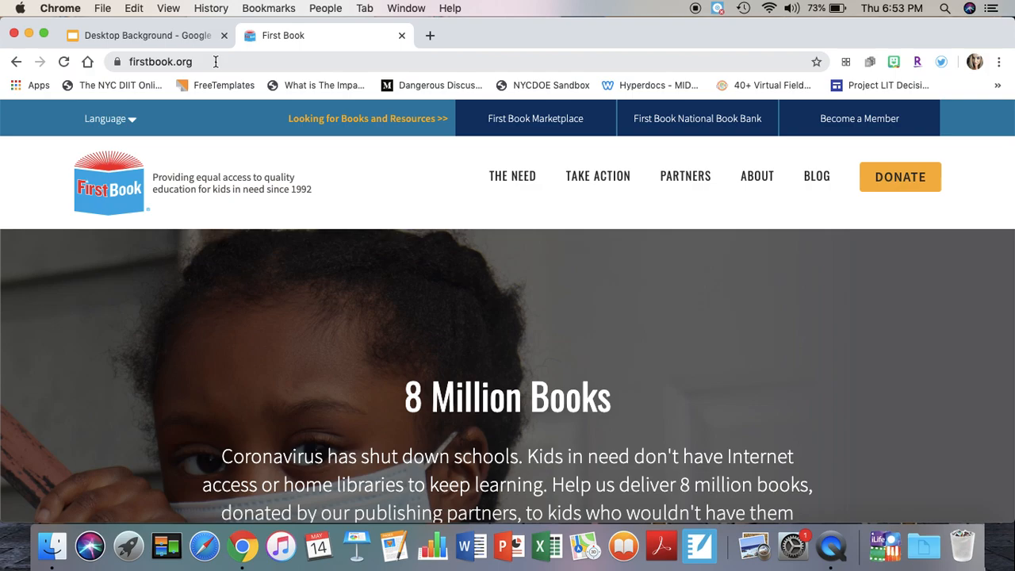
- Create a desktop shortcut from the firstbook.org address, minimize the browser window, and place the shortcut on the wall beside the sofa
key(super+a)
click(214, 61)
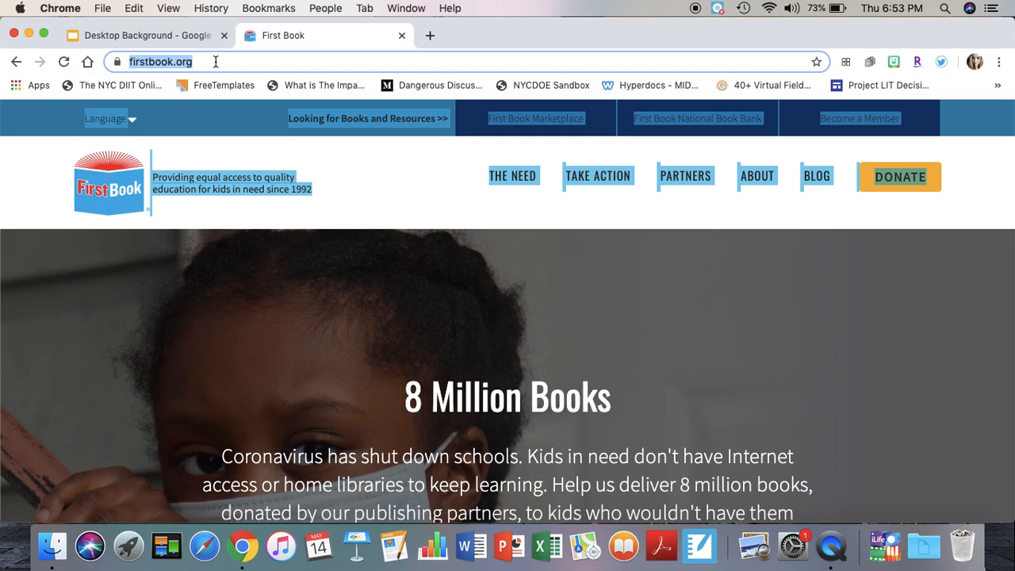
drag(526, 18, 980, 256)
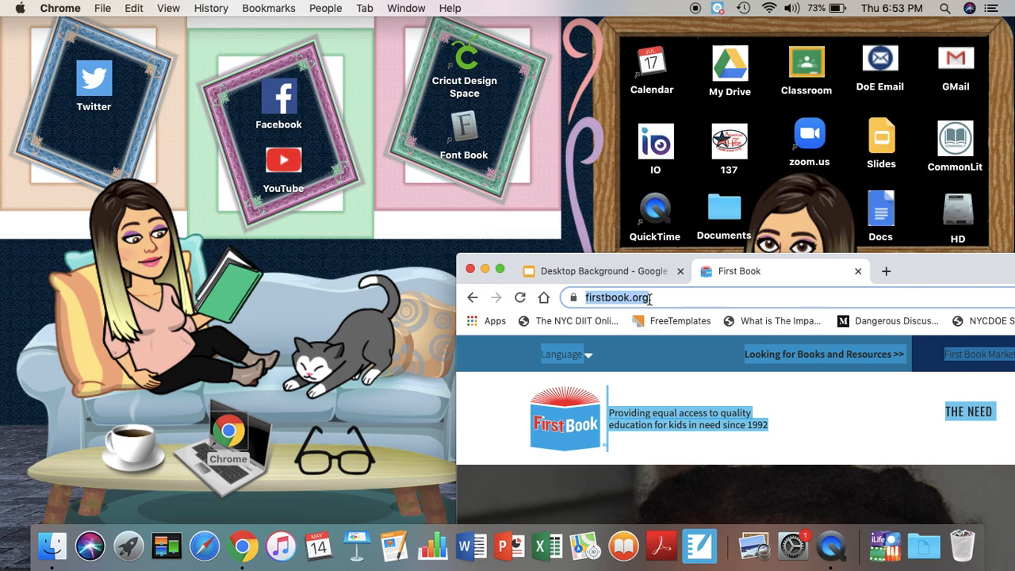
drag(614, 300, 304, 254)
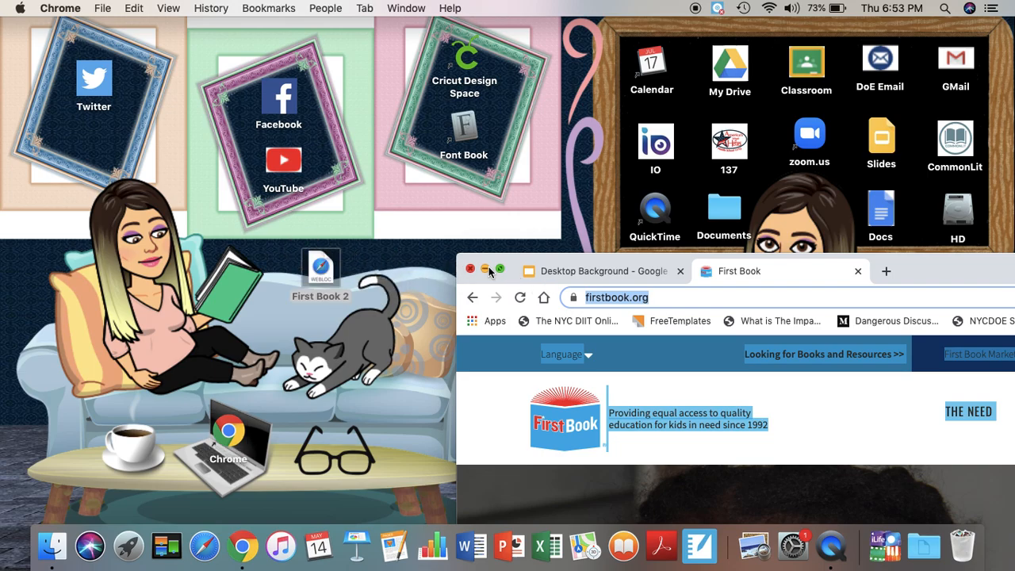
click(485, 270)
drag(323, 275, 527, 292)
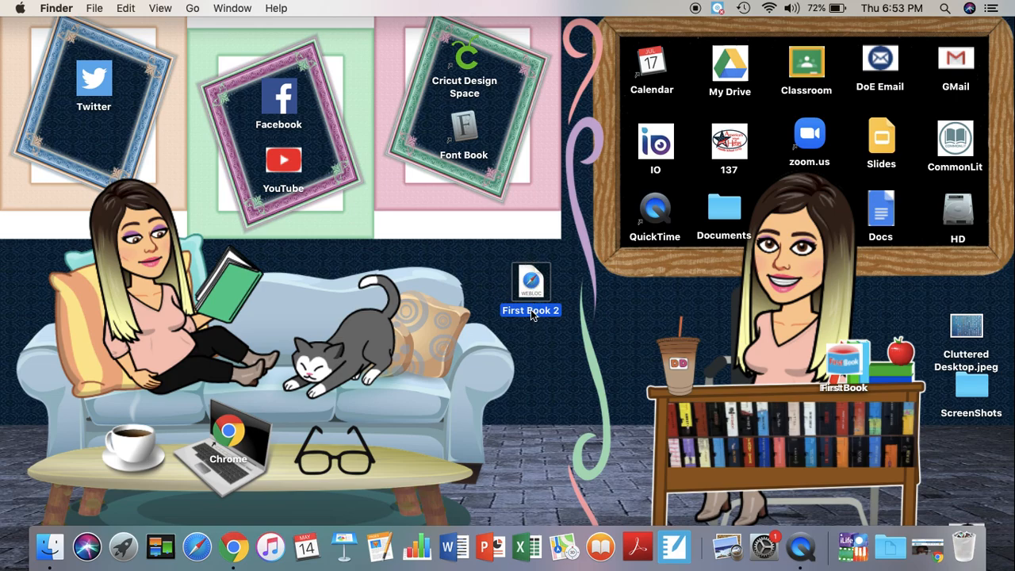
- Try to rename the new shortcut FirstBook, and move the existing FirstBook icon from the desk's books to below the new shortcut
click(530, 309)
text(FirstBook)
key(Return)
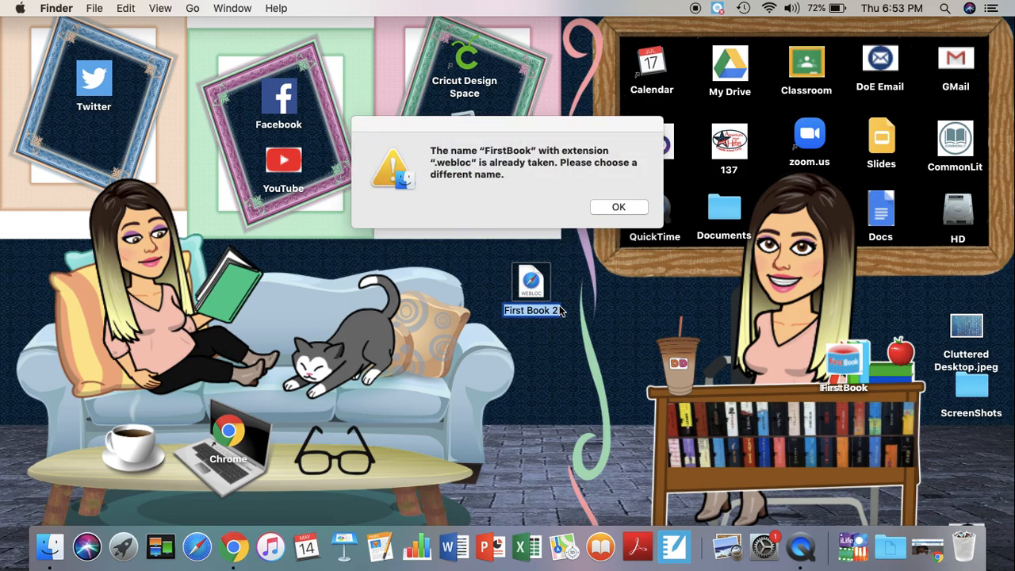
click(616, 208)
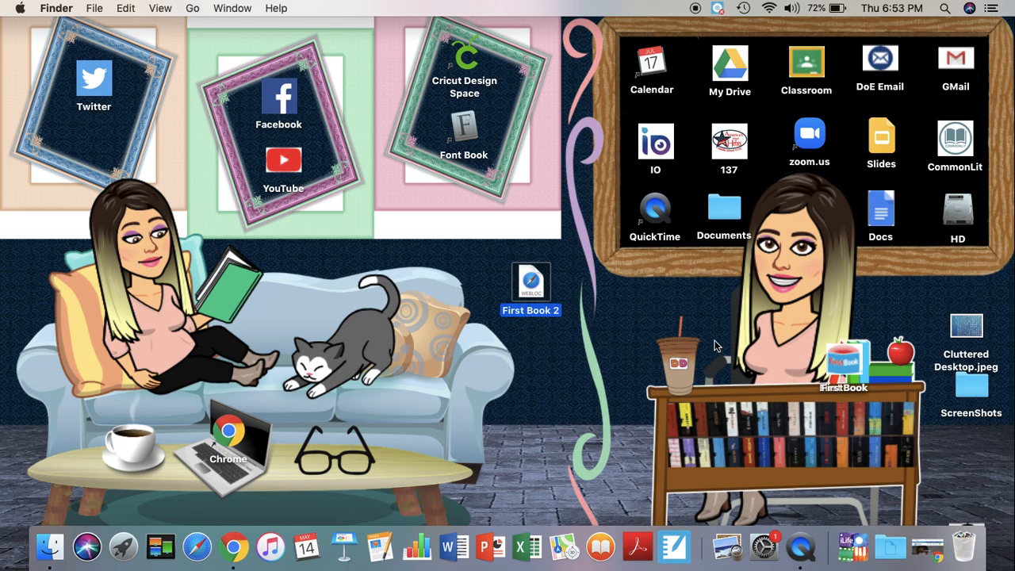
drag(862, 365, 557, 372)
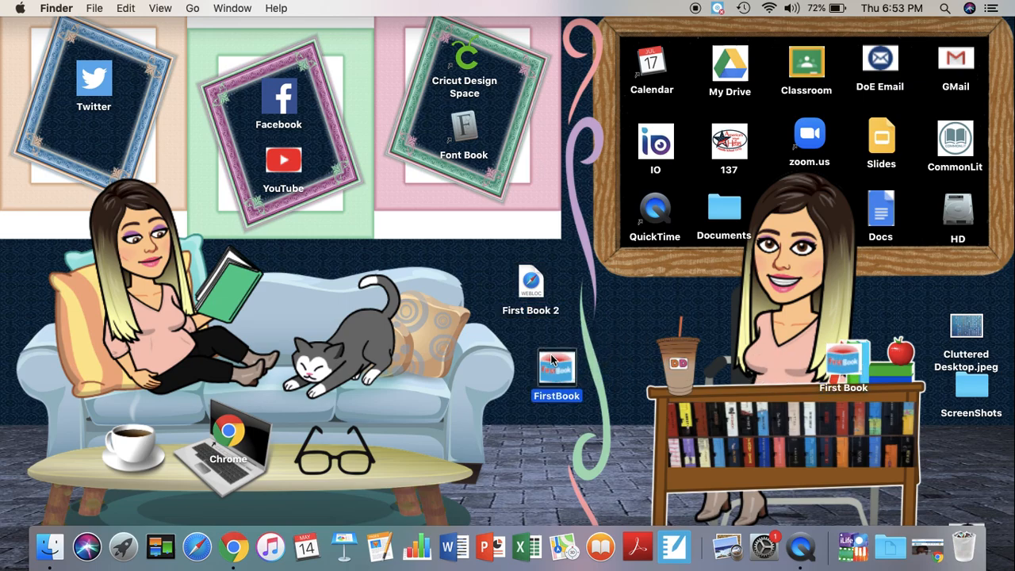
- Search Google Images in Chrome for "firstbook logo" and copy the first First Book logo from firstbook.org
click(230, 549)
drag(917, 261, 537, 143)
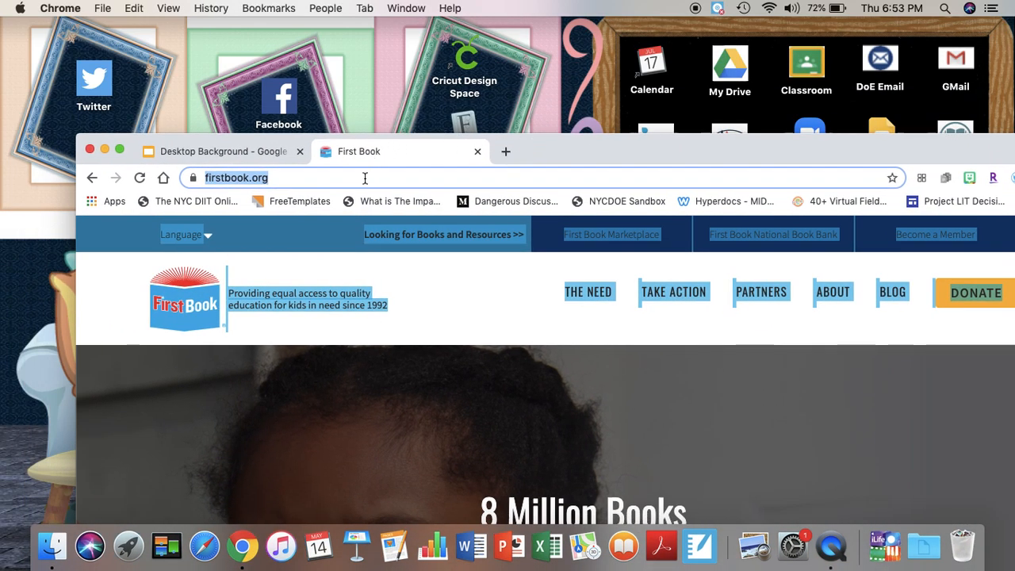
text(firstbook)
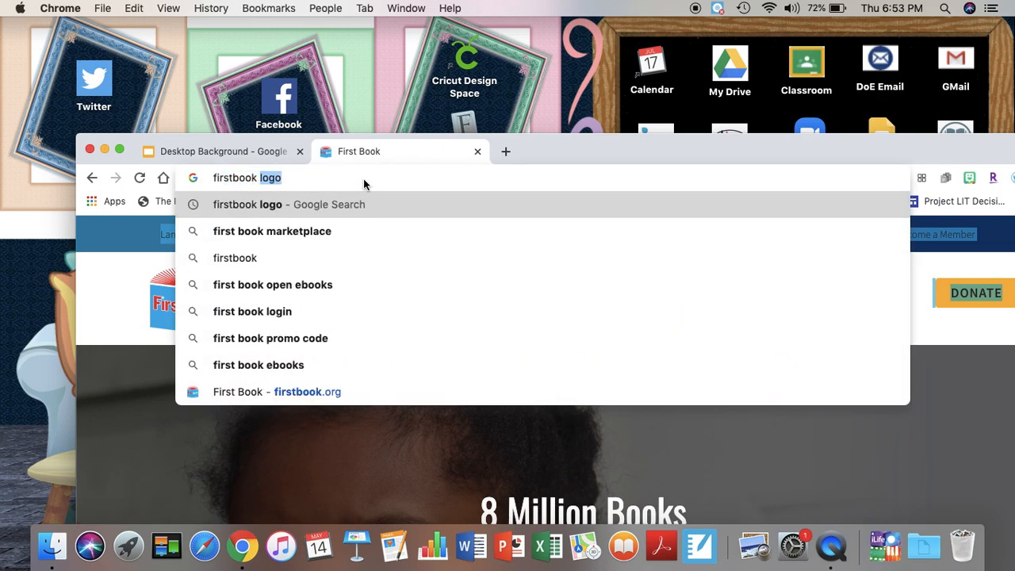
key(Return)
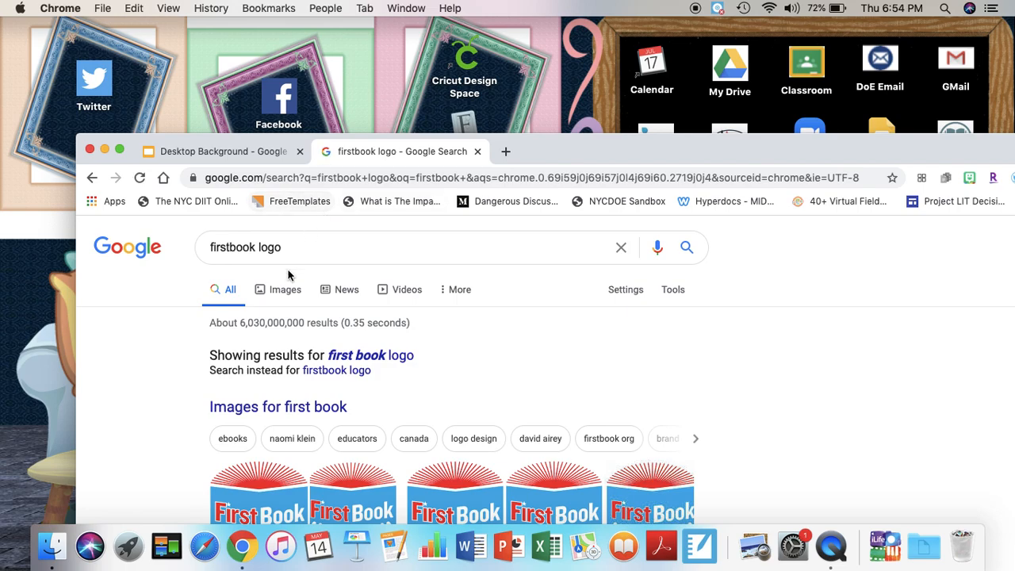
click(286, 291)
scroll(288, 295, down, 3)
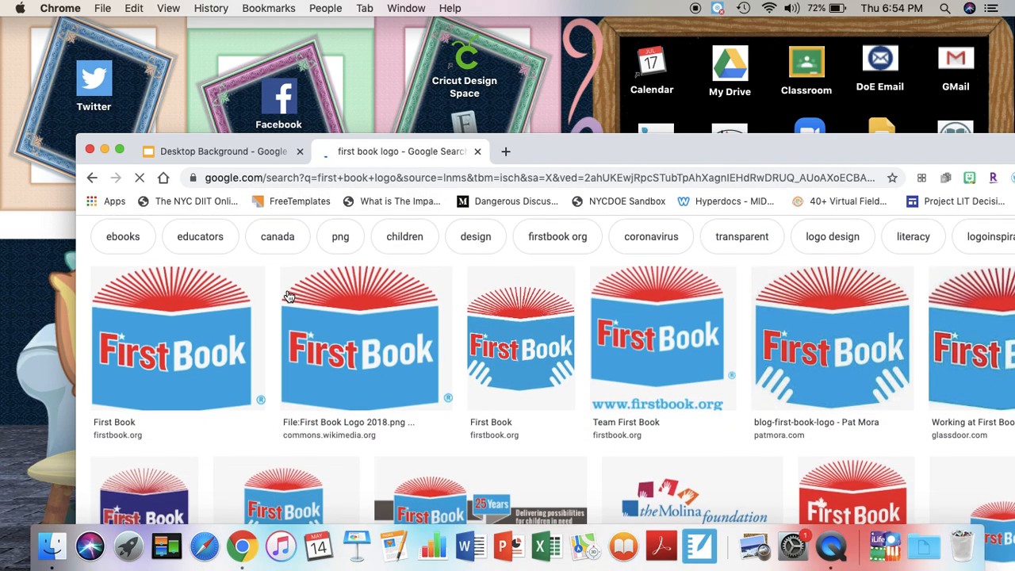
right_click(192, 333)
click(217, 364)
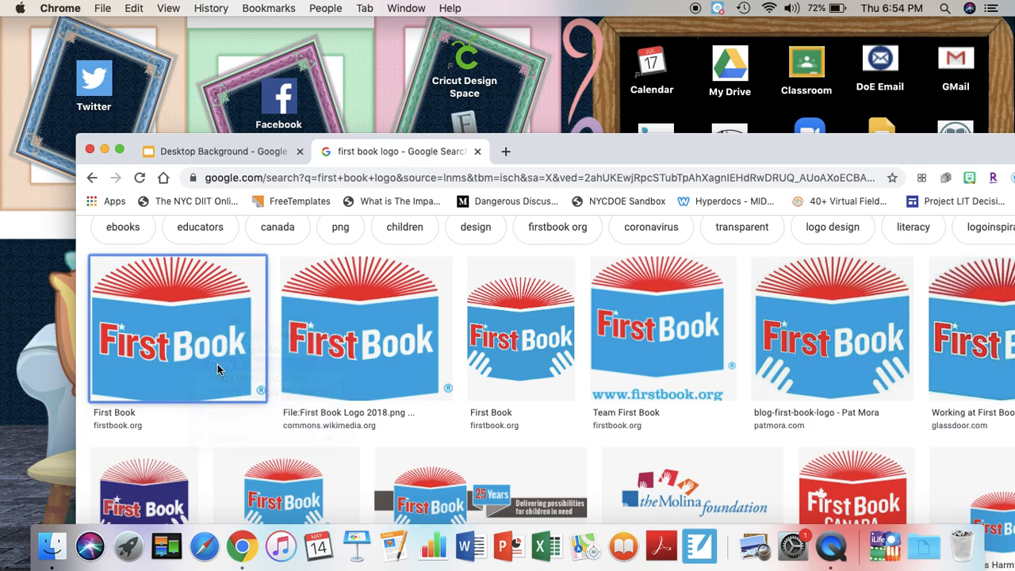
- Replace the First Book 2 shortcut's icon with the copied logo through its file info, and close the info window
drag(598, 152, 653, 437)
click(532, 284)
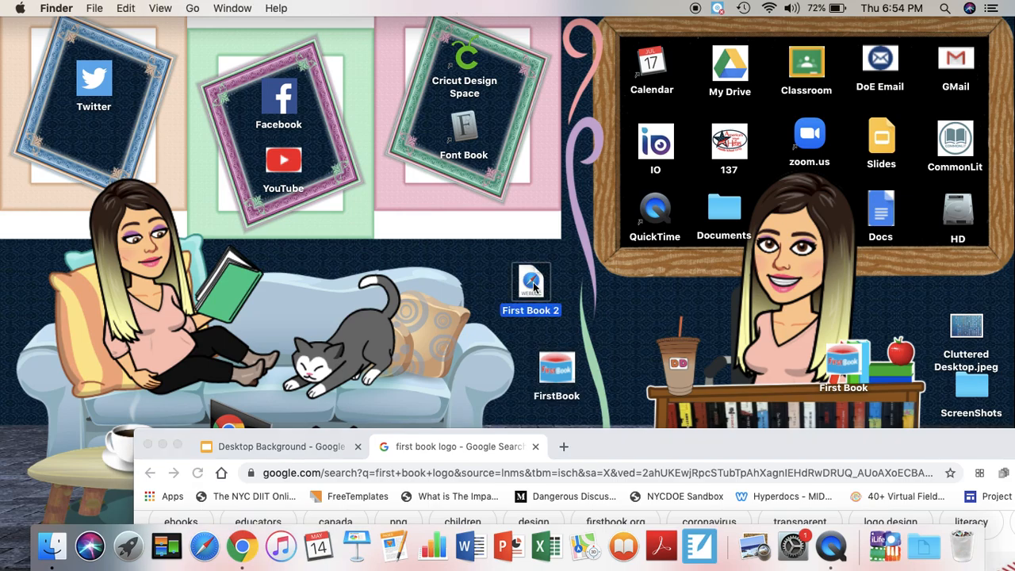
right_click(533, 287)
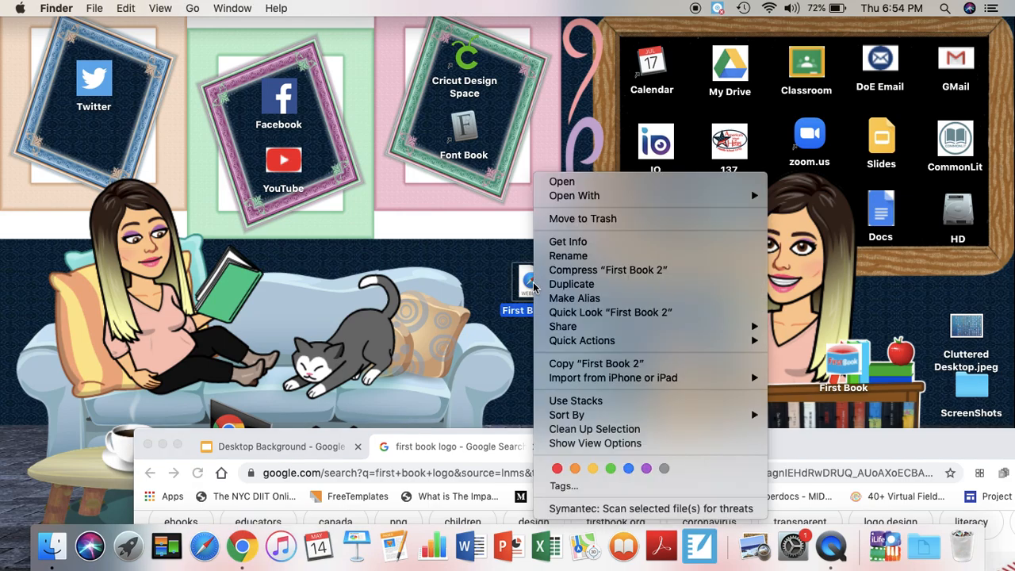
click(555, 242)
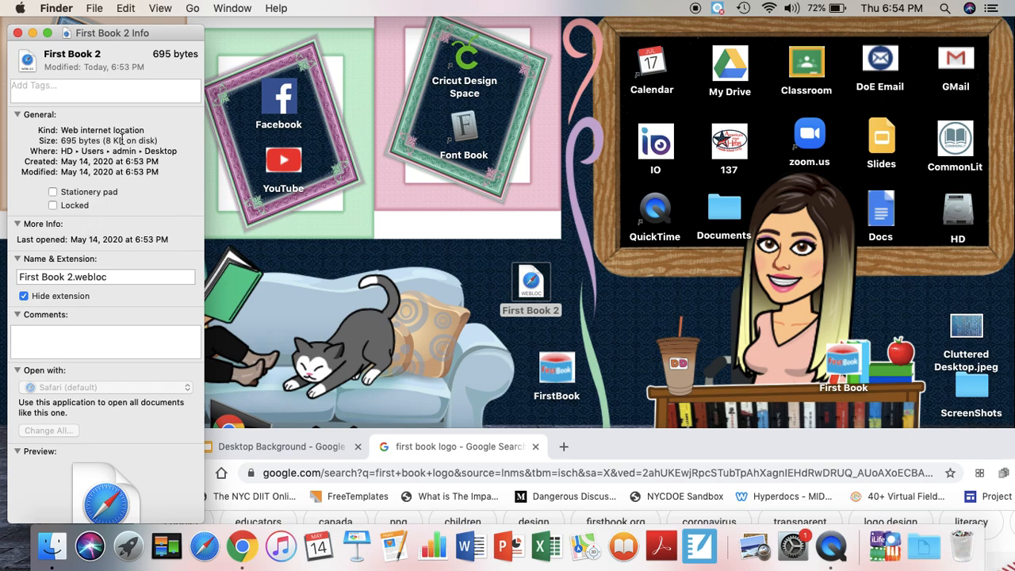
click(28, 60)
key(super+v)
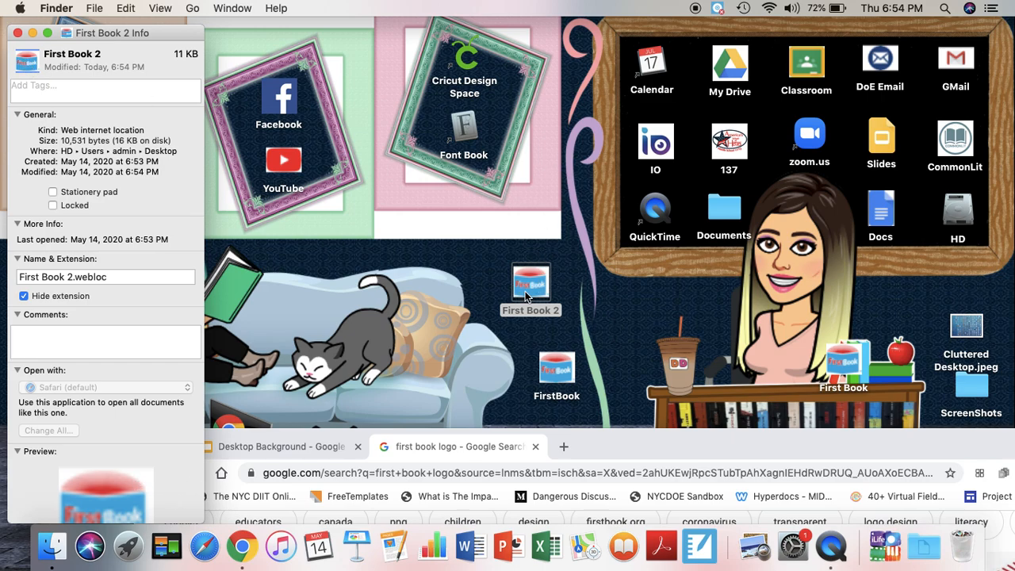
click(17, 33)
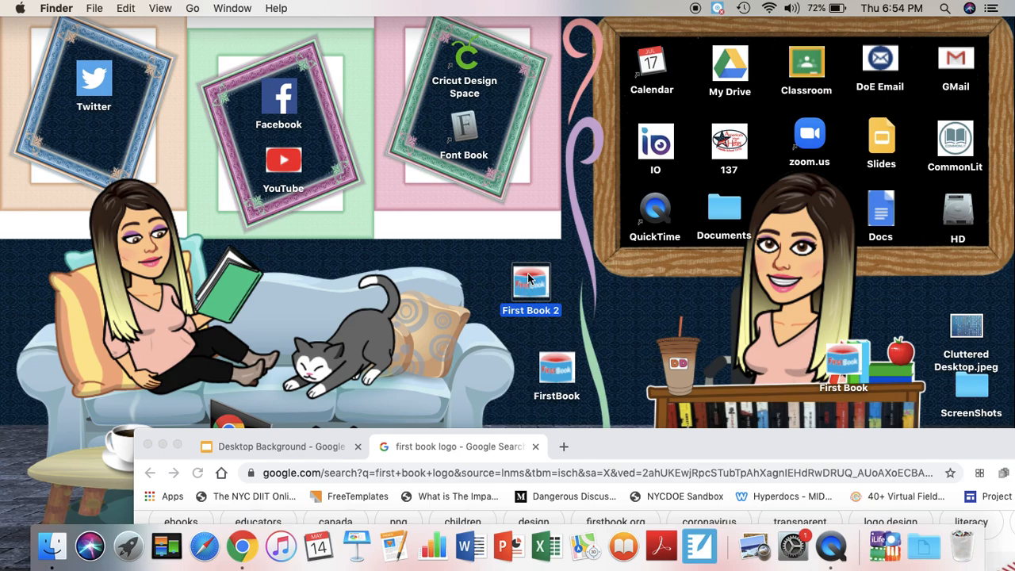
- Close the logo search tab, test the First Book 2 shortcut by opening it, and move the browser window clear of the desktop artwork
drag(604, 449, 544, 356)
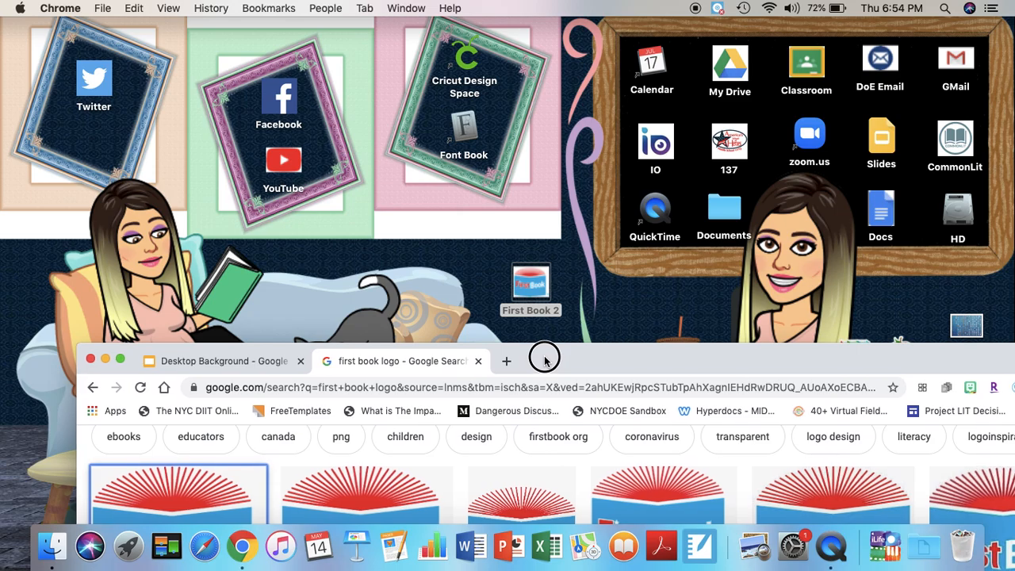
click(477, 361)
click(530, 297)
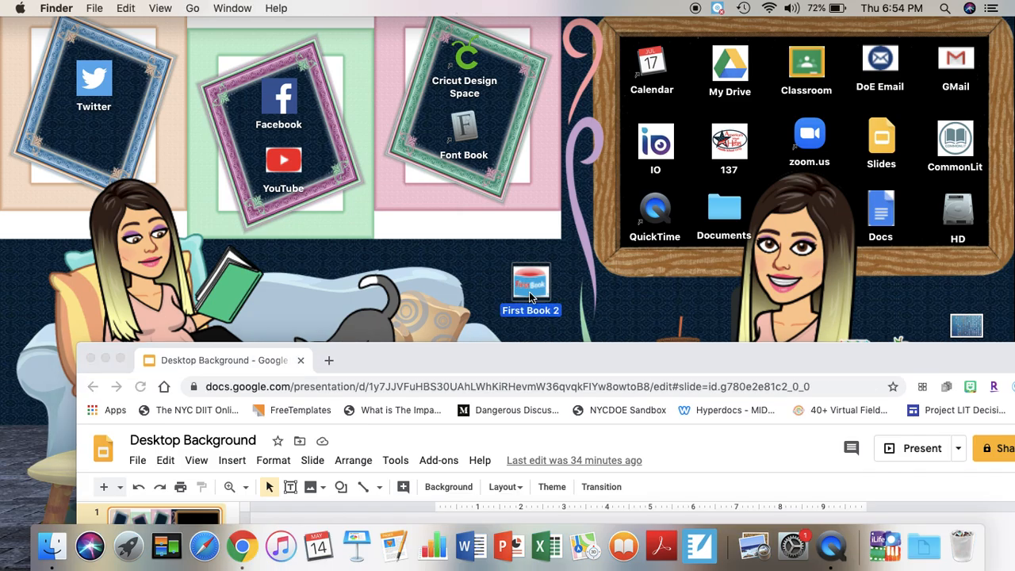
double_click(529, 289)
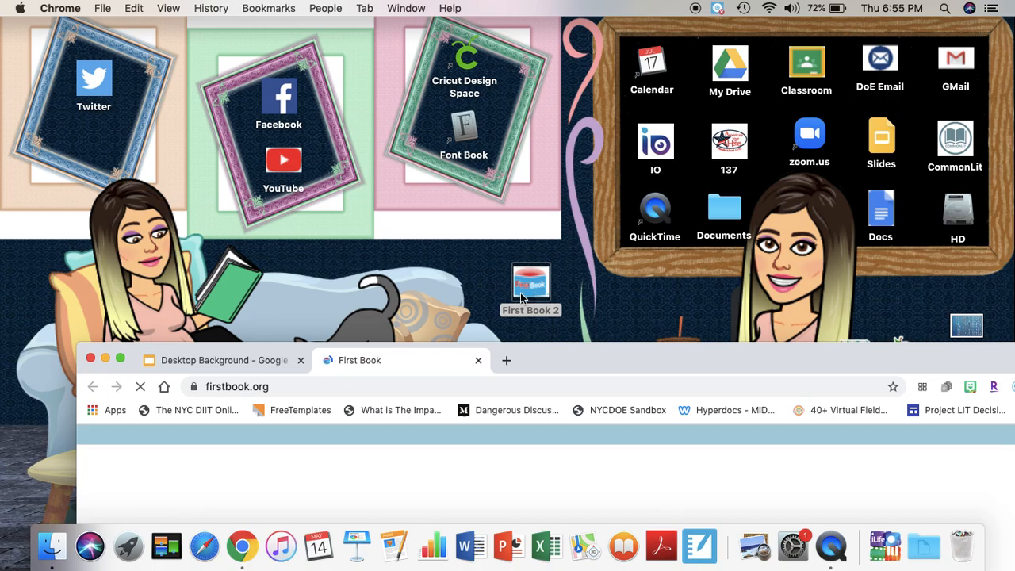
drag(548, 359, 558, 432)
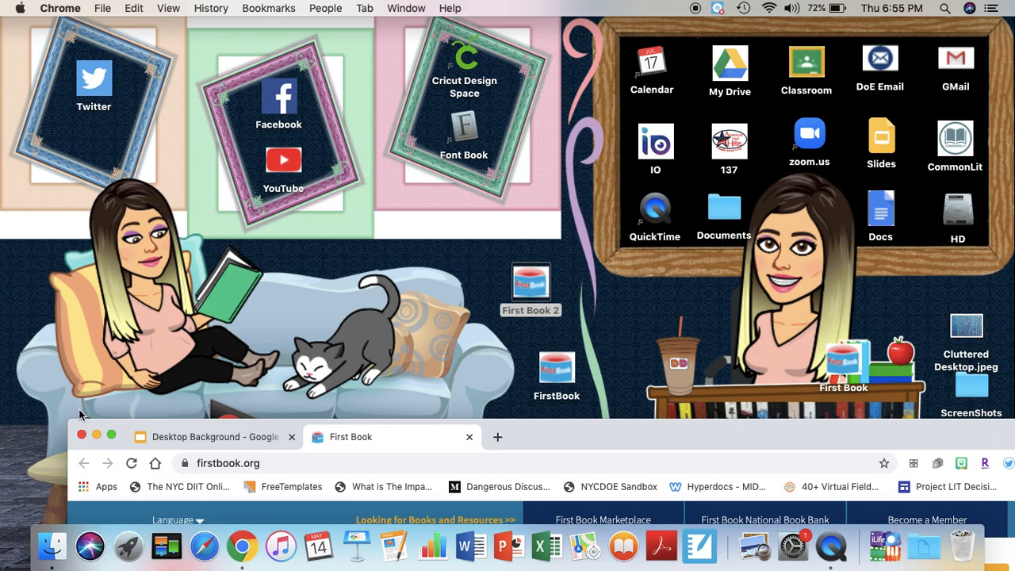
drag(542, 436, 419, 508)
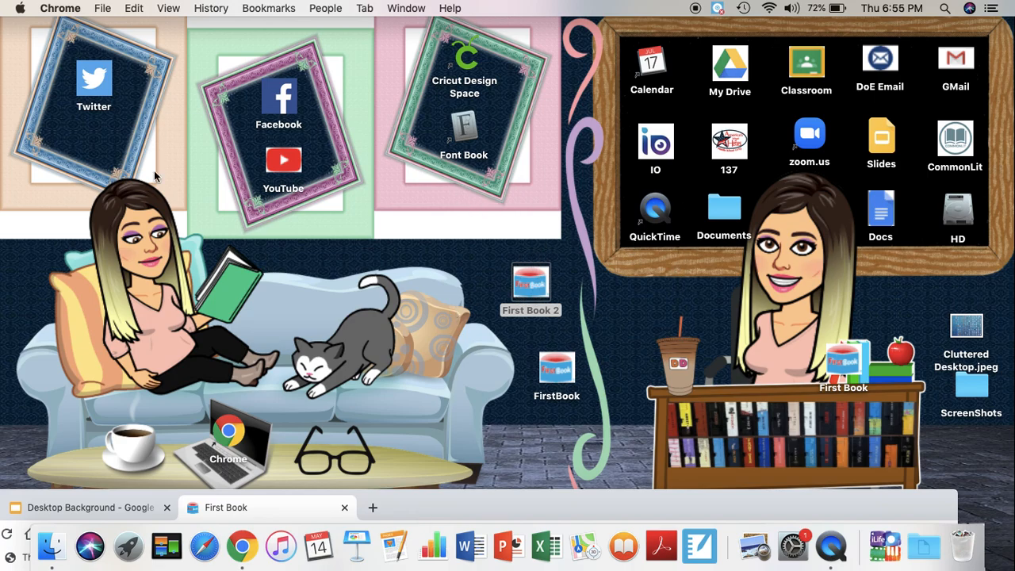
- Examine the desktop's view options for icon size, grid spacing and text size, and close them without changes
right_click(536, 311)
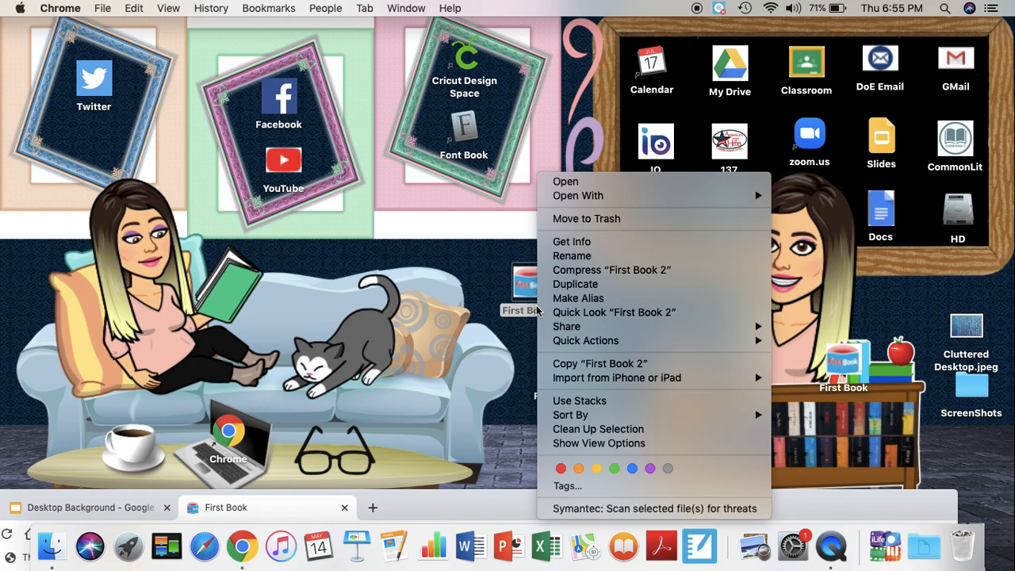
click(477, 287)
right_click(568, 399)
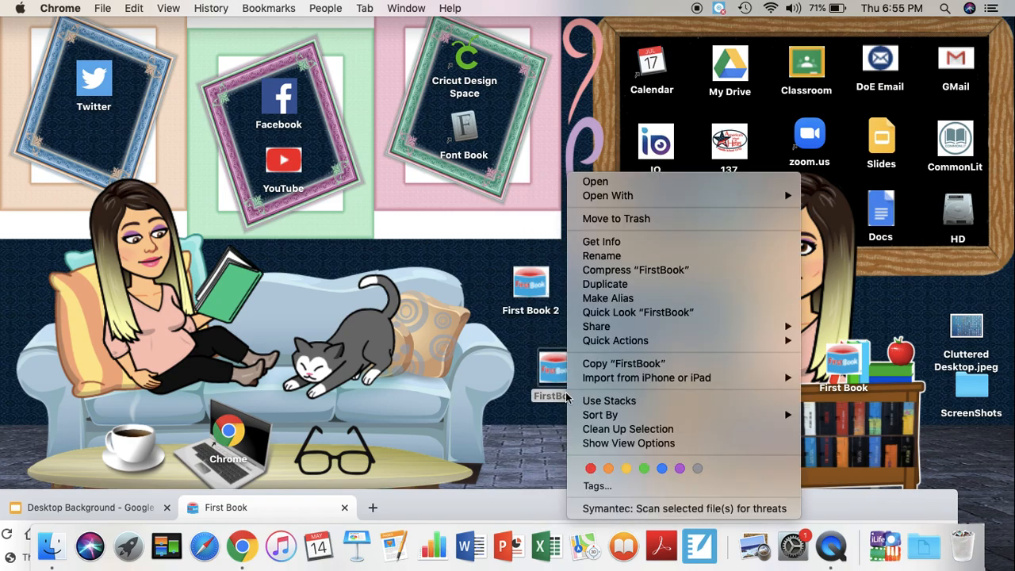
click(596, 443)
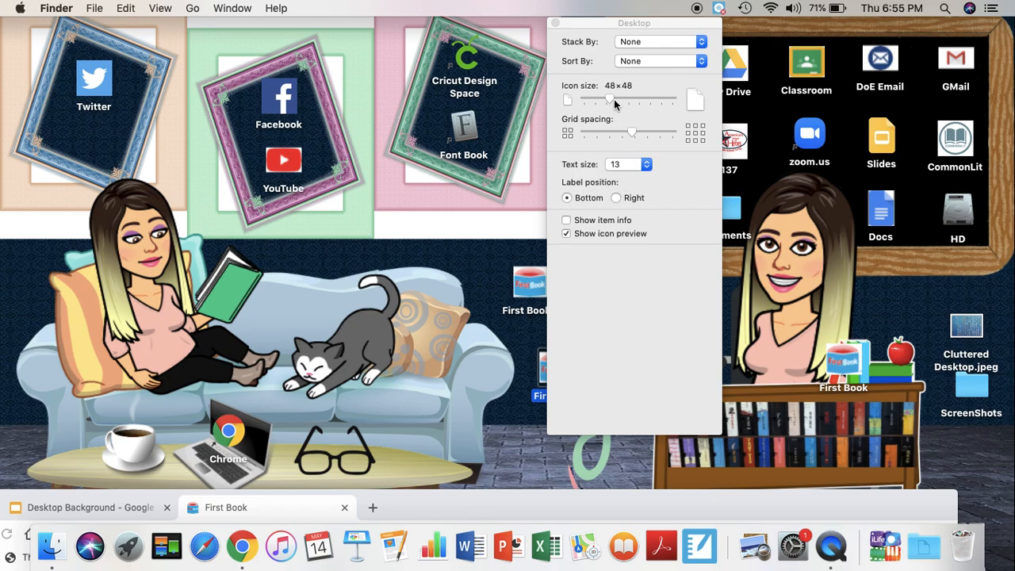
click(554, 23)
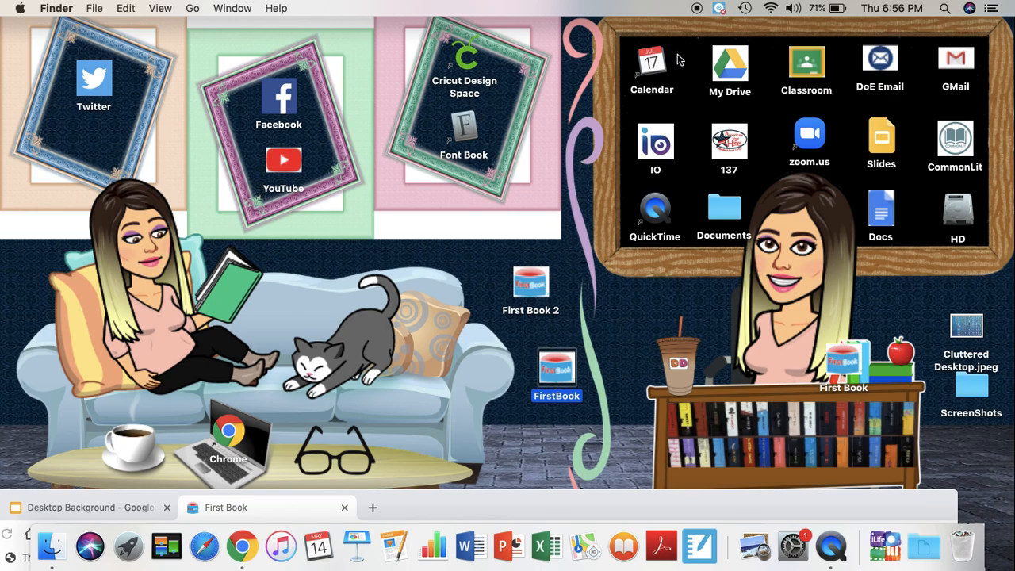
- Open Google Classroom from its chalkboard shortcut, bring the browser window into view, and close the window
double_click(807, 60)
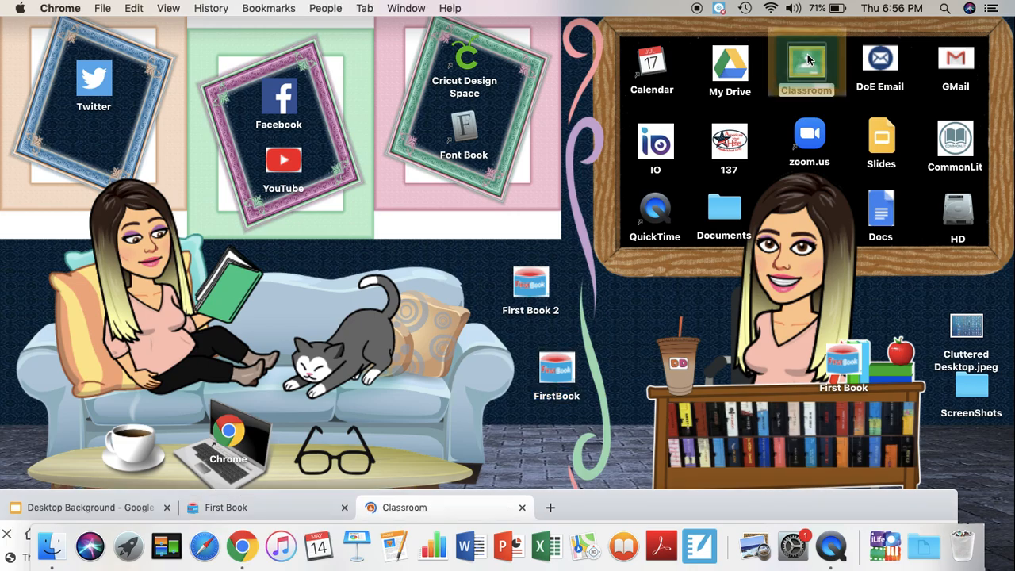
drag(650, 497, 616, 172)
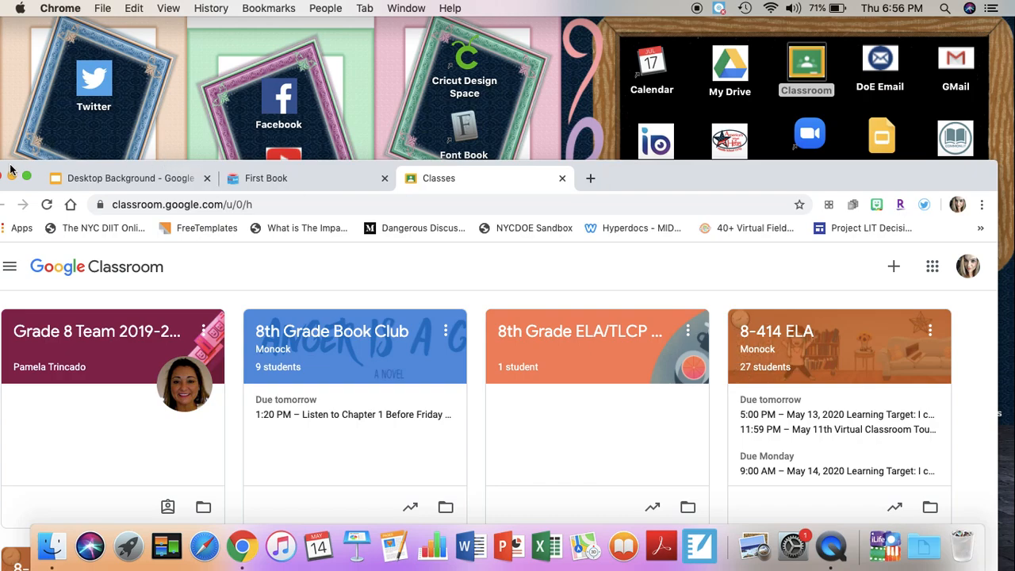
drag(24, 165, 89, 165)
click(62, 178)
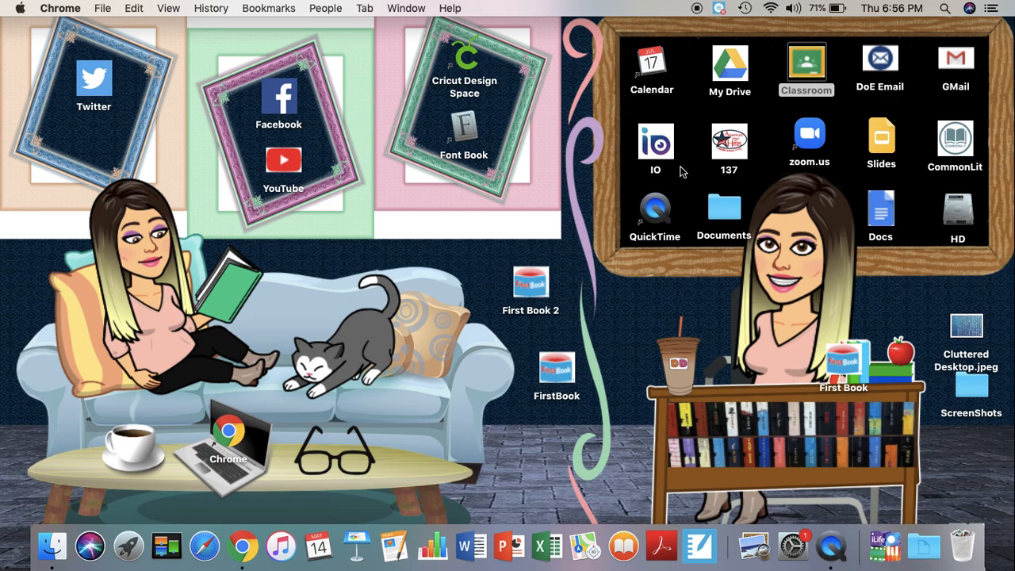
- Test the Classroom shortcut again with no browser window open, and close the window it launches
click(802, 68)
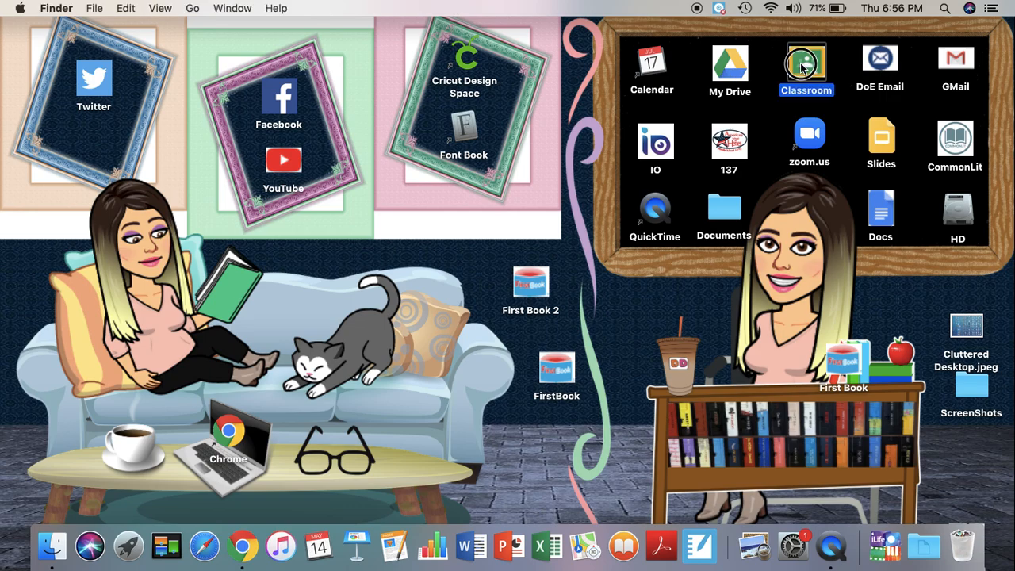
double_click(802, 69)
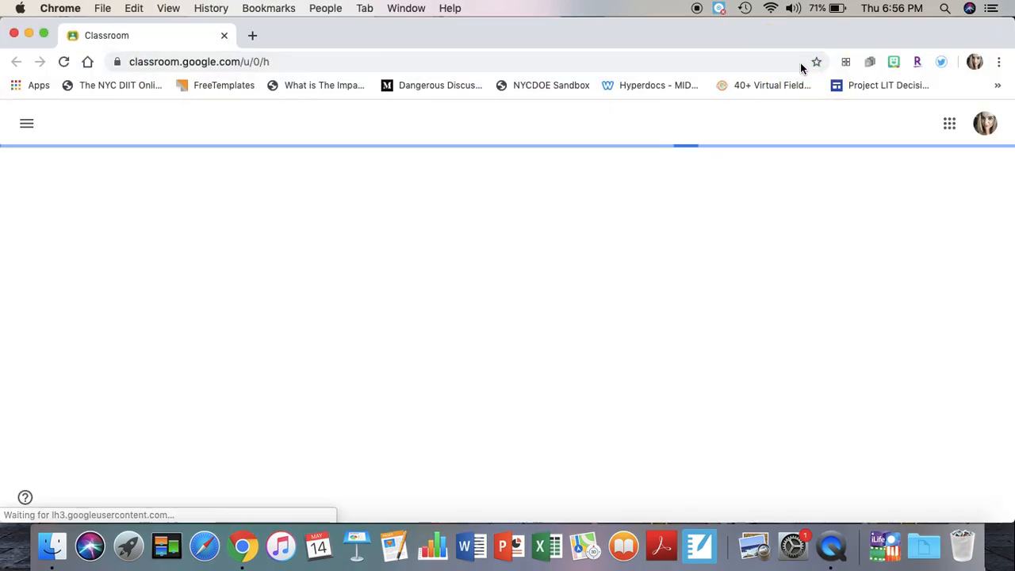
click(14, 35)
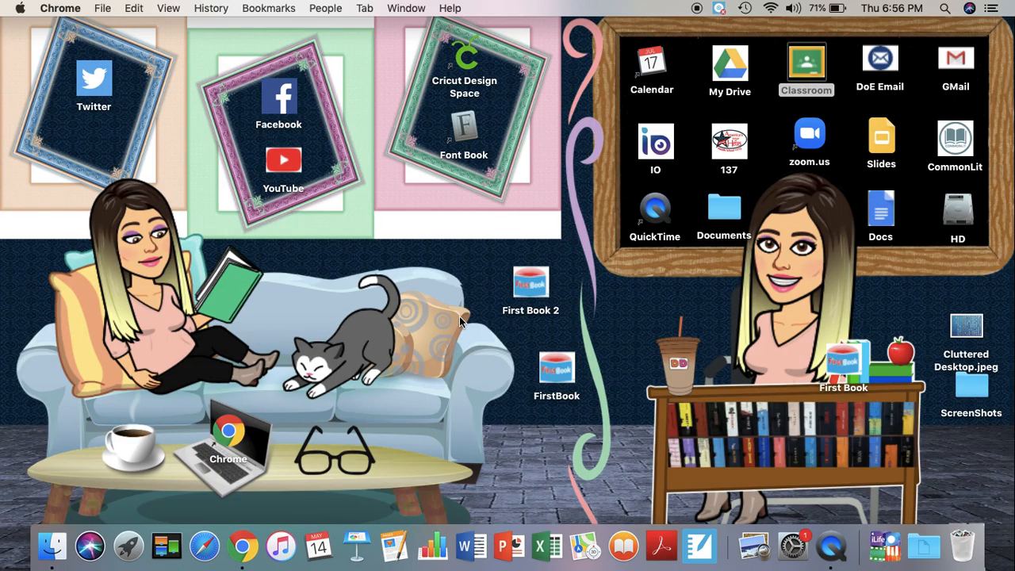